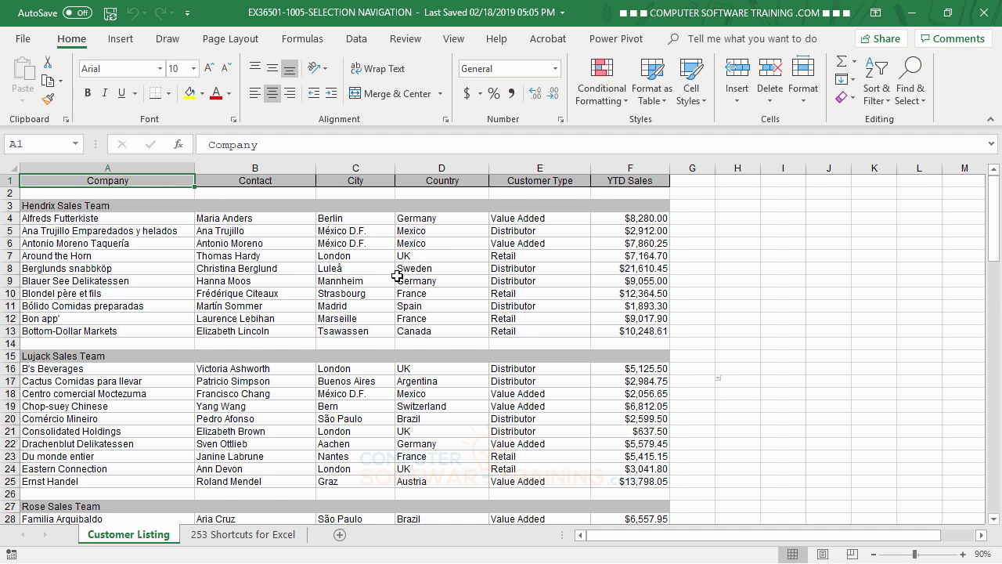
Move the active cell down the Company column from A1 to A10.
{"action": "scroll", "coordinate": [279, 280], "scroll_direction": "down", "scroll_amount": 3}
{"action": "scroll", "coordinate": [282, 286], "scroll_direction": "up", "scroll_amount": 3}
{"action": "key", "text": "Down"}
{"action": "key", "text": "Down"}
{"action": "key", "text": "Down"}
{"action": "key", "text": "Down"}
{"action": "key", "text": "Down"}
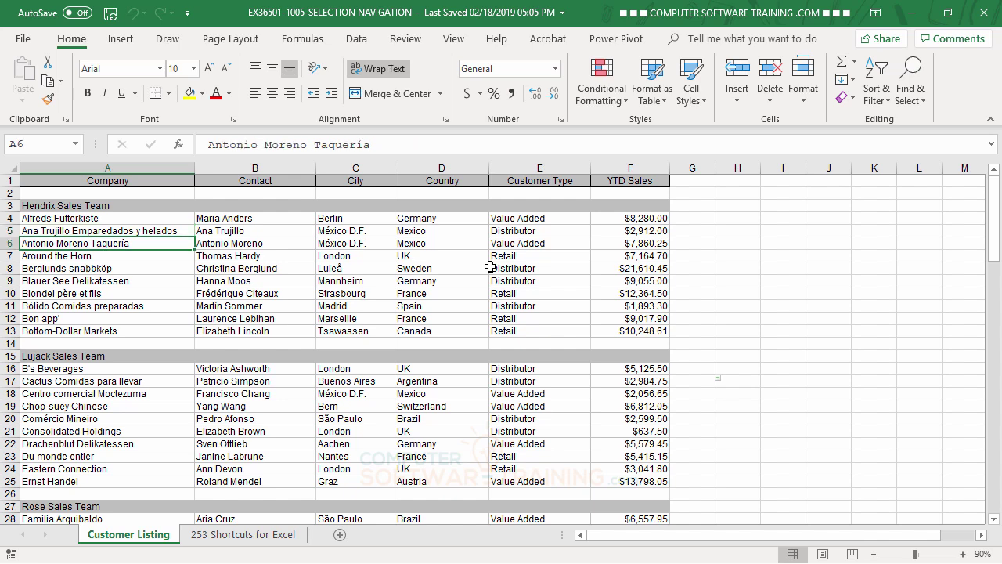
{"action": "key", "text": "Down"}
{"action": "key", "text": "Down"}
{"action": "key", "text": "Down"}
{"action": "key", "text": "Down"}
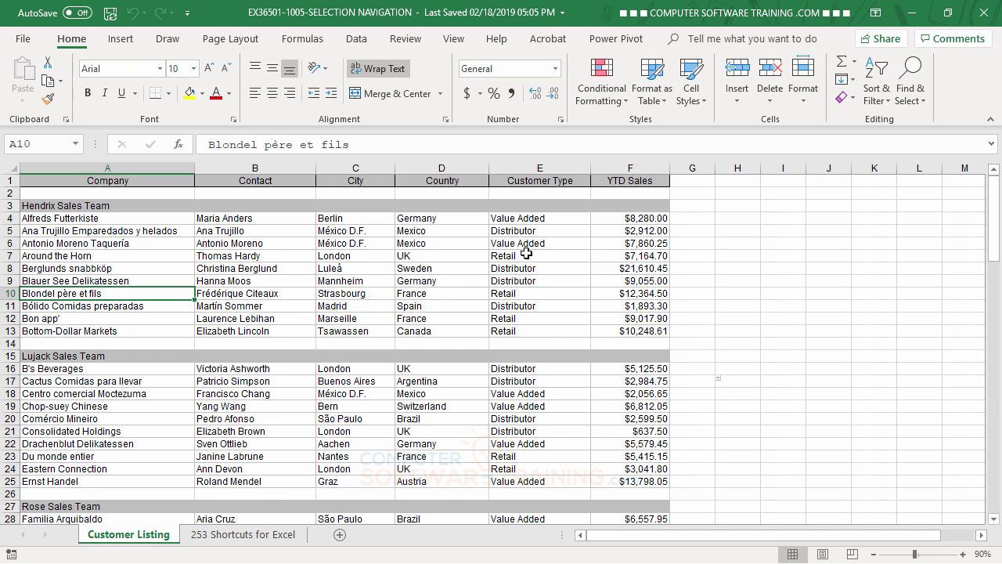
Look through the customer listing down to the Beavistein Sales Team and return to the header row.
{"action": "scroll", "coordinate": [528, 256], "scroll_direction": "down", "scroll_amount": 2}
{"action": "scroll", "coordinate": [526, 253], "scroll_direction": "down", "scroll_amount": 3}
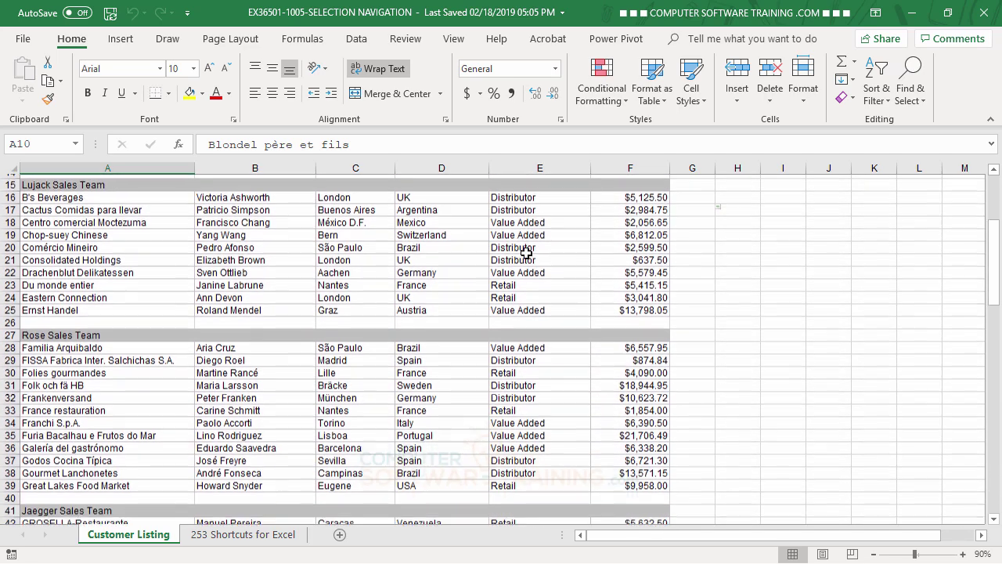
{"action": "scroll", "coordinate": [526, 253], "scroll_direction": "down", "scroll_amount": 4}
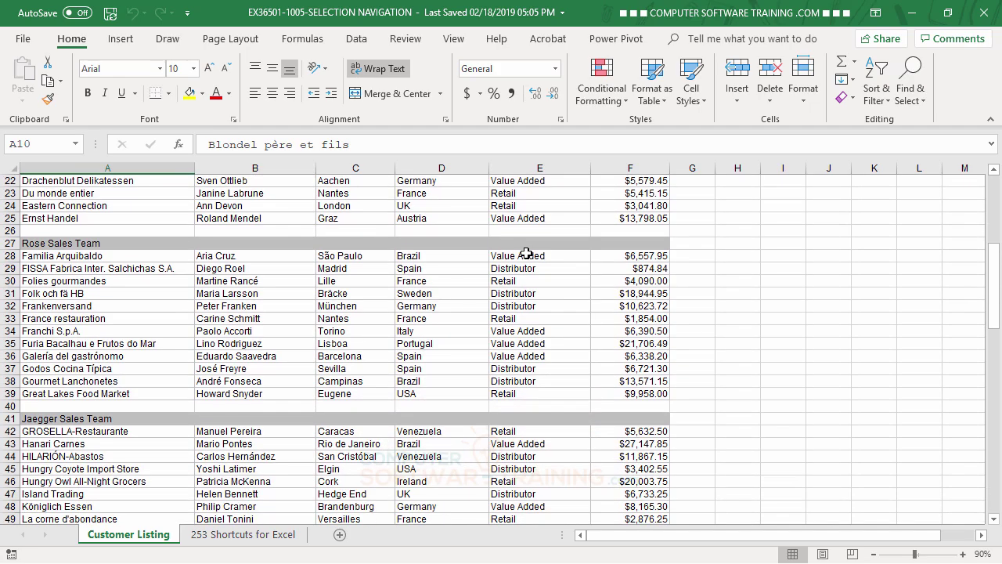
{"action": "scroll", "coordinate": [526, 253], "scroll_direction": "down", "scroll_amount": 4}
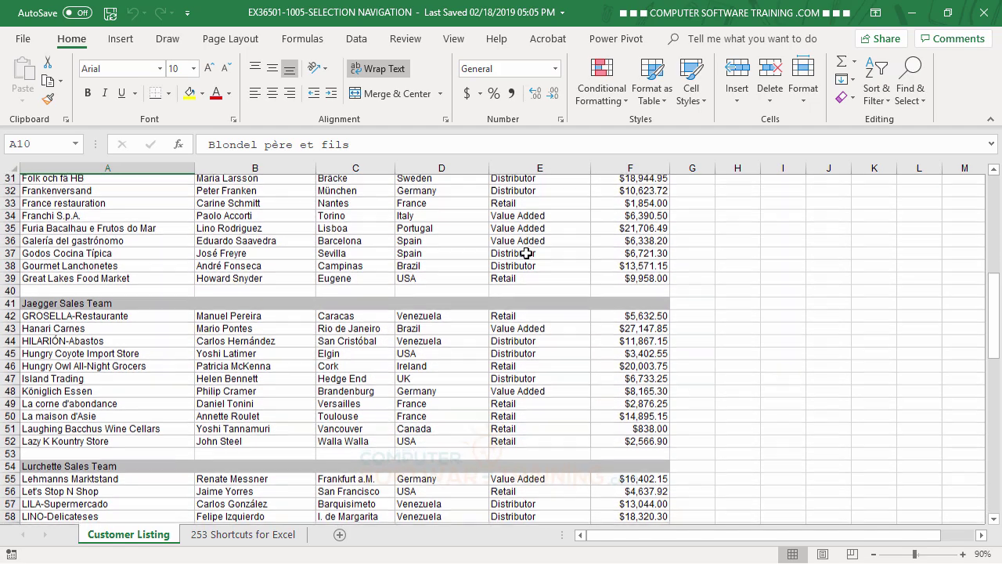
{"action": "scroll", "coordinate": [526, 252], "scroll_direction": "down", "scroll_amount": 7}
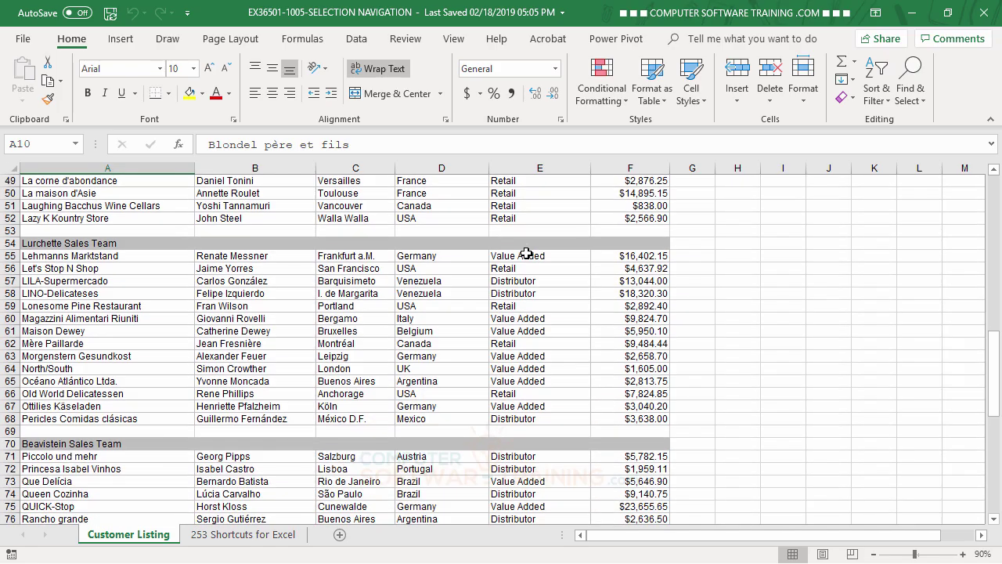
{"action": "scroll", "coordinate": [526, 253], "scroll_direction": "down", "scroll_amount": 1}
{"action": "scroll", "coordinate": [526, 253], "scroll_direction": "up", "scroll_amount": 9}
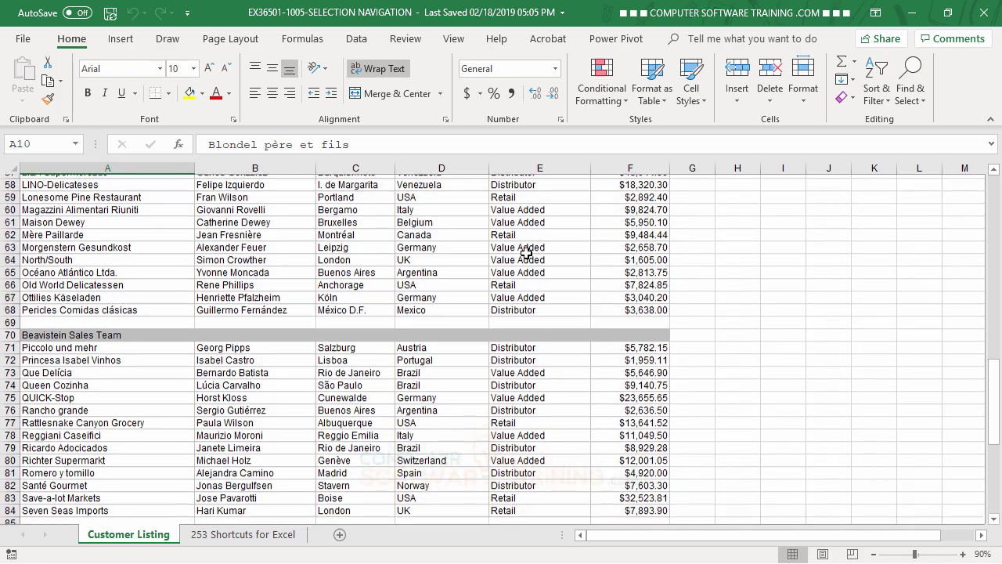
{"action": "scroll", "coordinate": [526, 253], "scroll_direction": "up", "scroll_amount": 12}
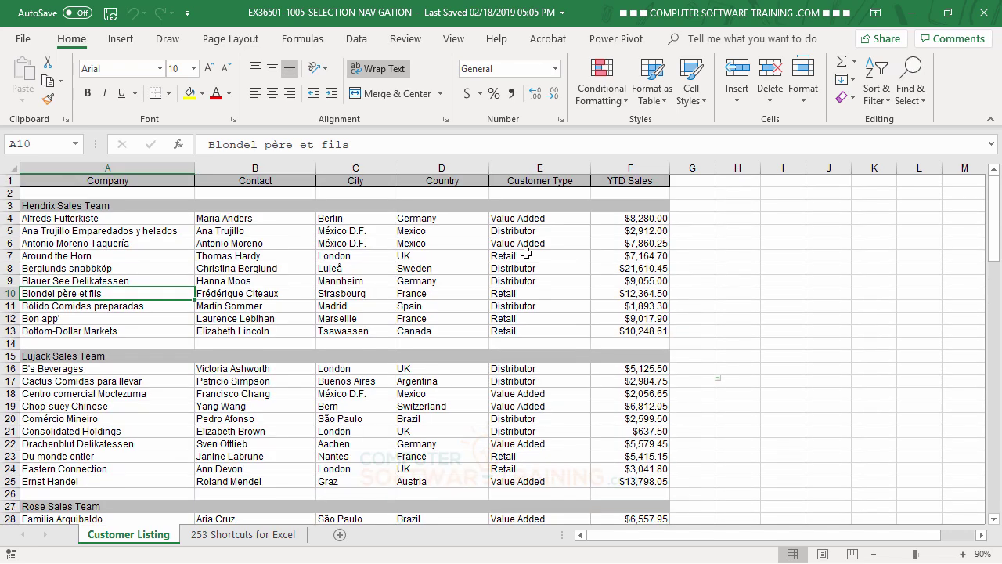
{"action": "scroll", "coordinate": [509, 245], "scroll_direction": "down", "scroll_amount": 7}
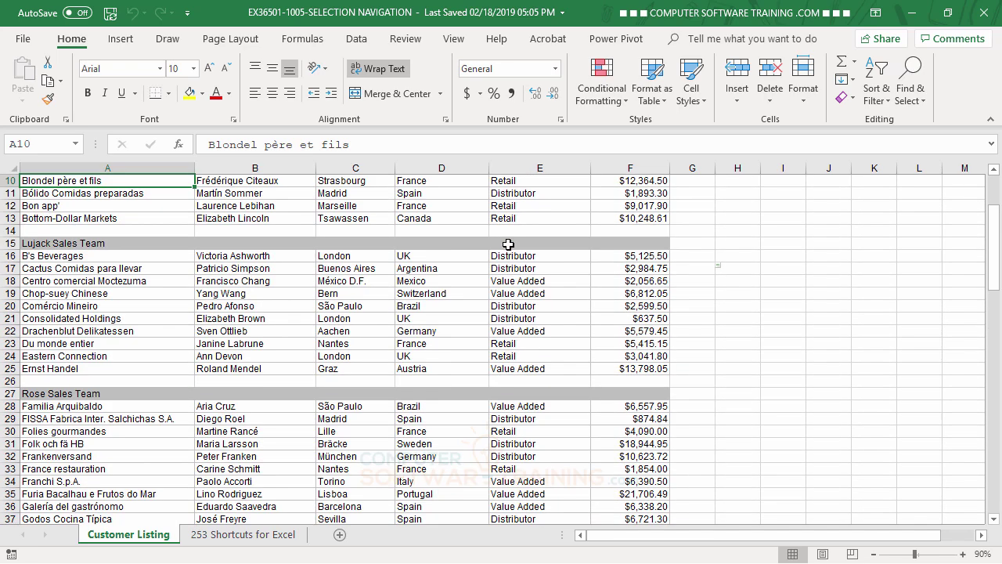
{"action": "scroll", "coordinate": [508, 245], "scroll_direction": "up", "scroll_amount": 7}
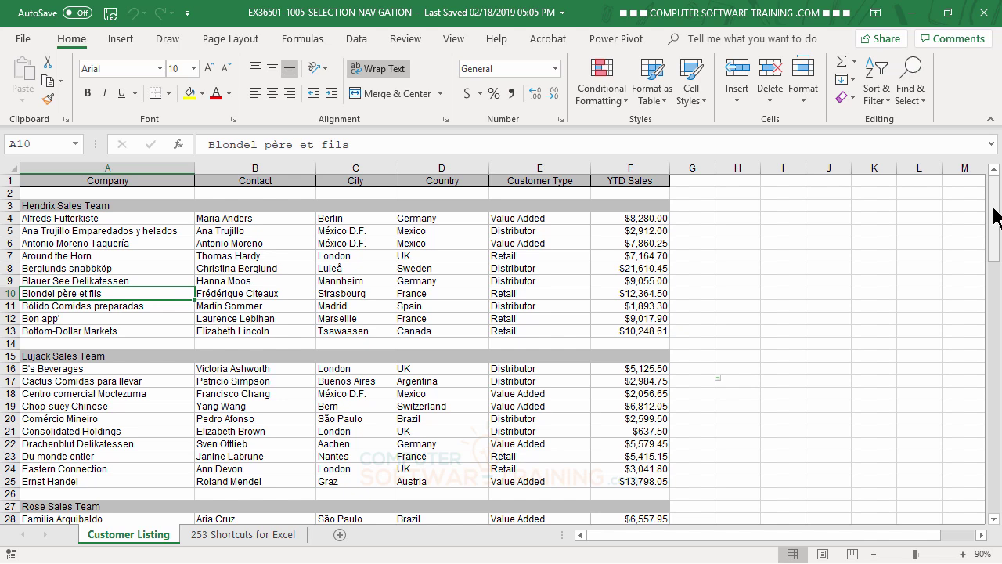
View the Hendrix, Lujack and Rose team rows a little at a time and return to row 1.
{"action": "mouse_move", "coordinate": [994, 207]}
{"action": "left_mouse_down"}
{"action": "mouse_move", "coordinate": [992, 474]}
{"action": "mouse_move", "coordinate": [988, 206]}
{"action": "left_mouse_up"}
{"action": "mouse_move", "coordinate": [997, 196]}
{"action": "left_mouse_down"}
{"action": "mouse_move", "coordinate": [997, 473]}
{"action": "mouse_move", "coordinate": [998, 181]}
{"action": "left_mouse_up"}
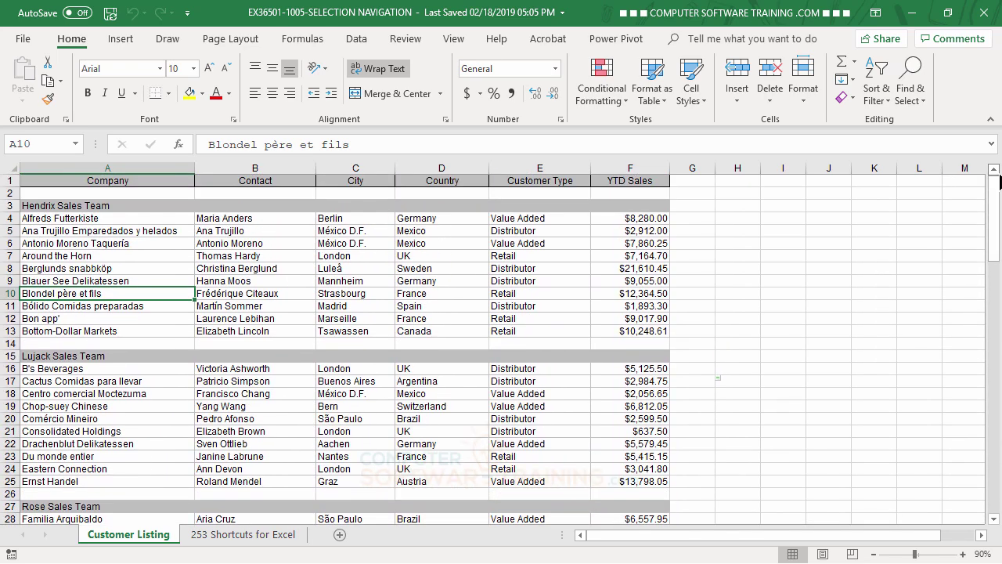
{"action": "left_click", "coordinate": [994, 524]}
{"action": "left_click", "coordinate": [994, 523]}
{"action": "left_click", "coordinate": [995, 523]}
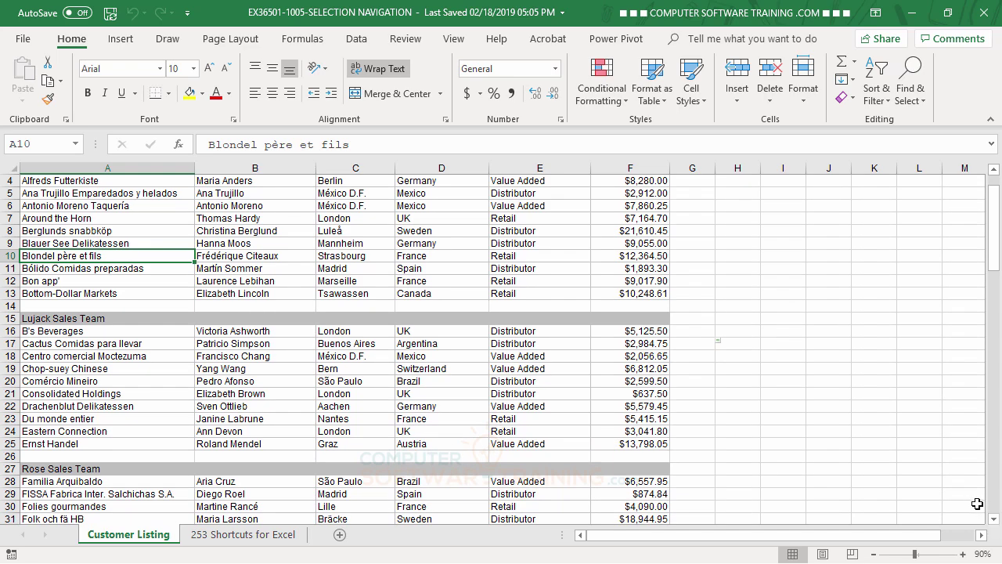
{"action": "left_click", "coordinate": [995, 520]}
{"action": "left_click", "coordinate": [995, 520]}
{"action": "left_click", "coordinate": [994, 520]}
{"action": "left_click", "coordinate": [994, 520]}
{"action": "left_click", "coordinate": [995, 520]}
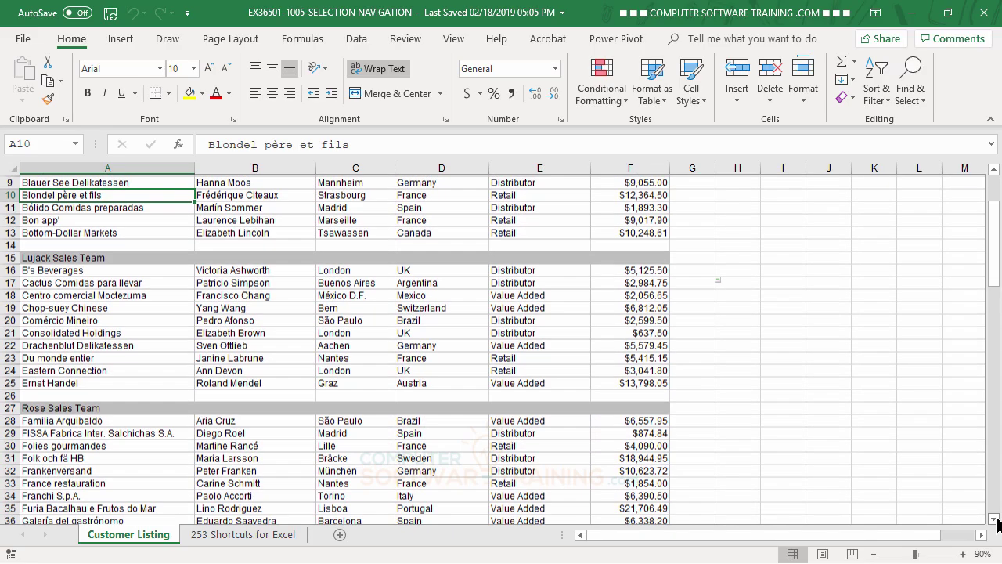
{"action": "left_click", "coordinate": [995, 520]}
{"action": "left_click", "coordinate": [994, 174]}
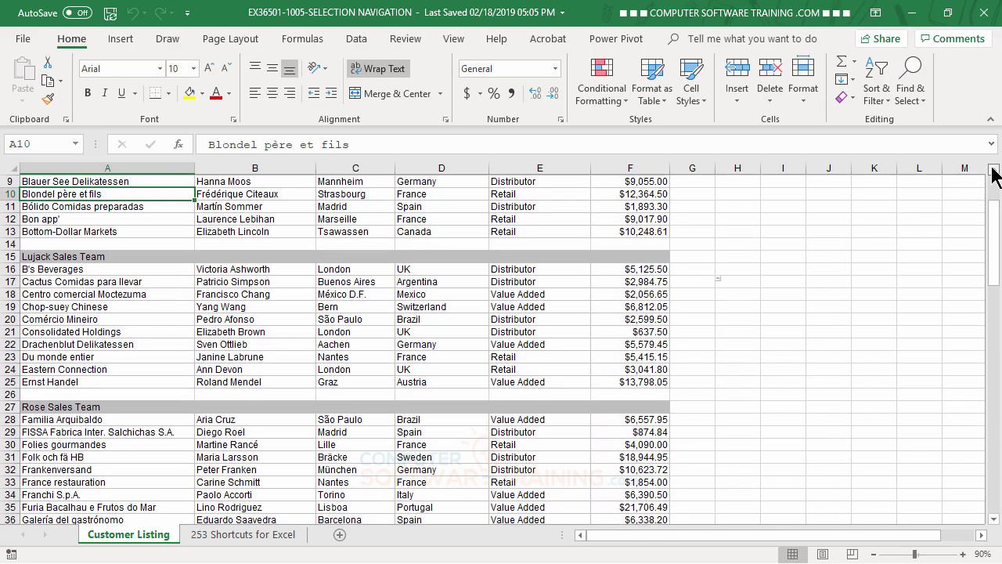
{"action": "left_click", "coordinate": [995, 174]}
{"action": "left_click", "coordinate": [994, 174]}
{"action": "left_click", "coordinate": [995, 174]}
{"action": "left_click", "coordinate": [995, 174]}
{"action": "left_click", "coordinate": [995, 174]}
{"action": "left_click", "coordinate": [994, 174]}
{"action": "left_click", "coordinate": [994, 174]}
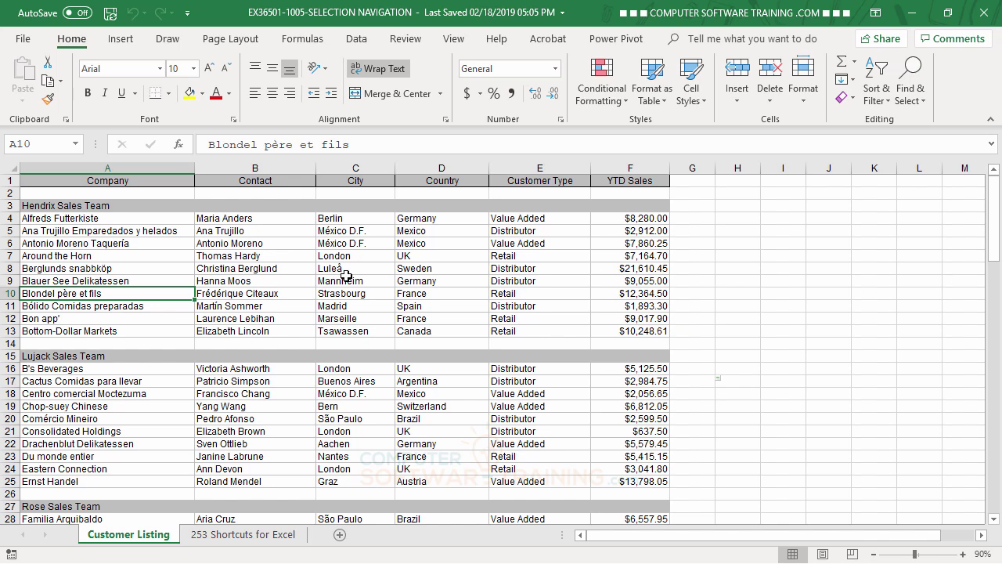
View the empty columns beyond YTD Sales and return to column A.
{"action": "left_click", "coordinate": [981, 535]}
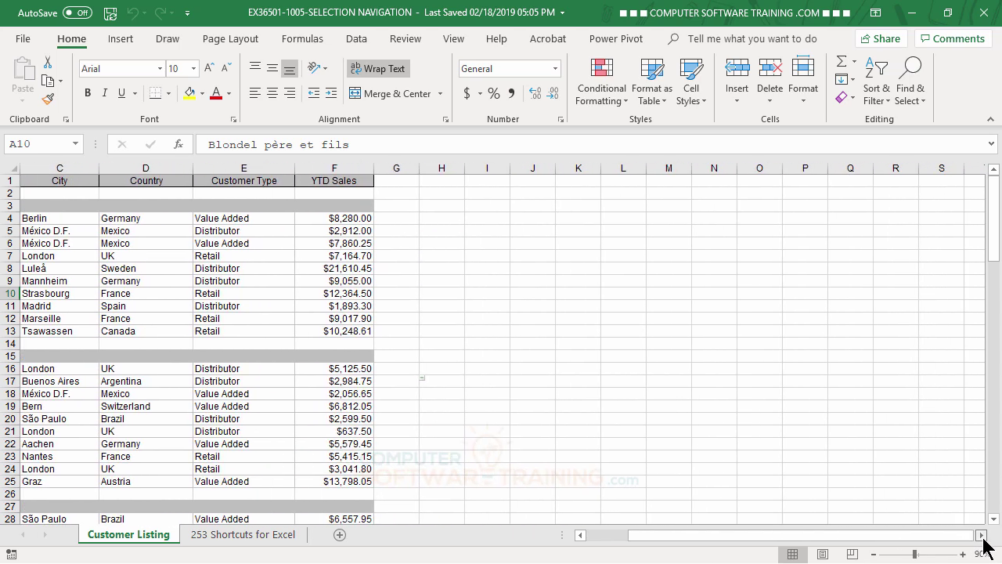
{"action": "left_click", "coordinate": [584, 535]}
{"action": "left_click_drag", "start_coordinate": [686, 537], "coordinate": [658, 548]}
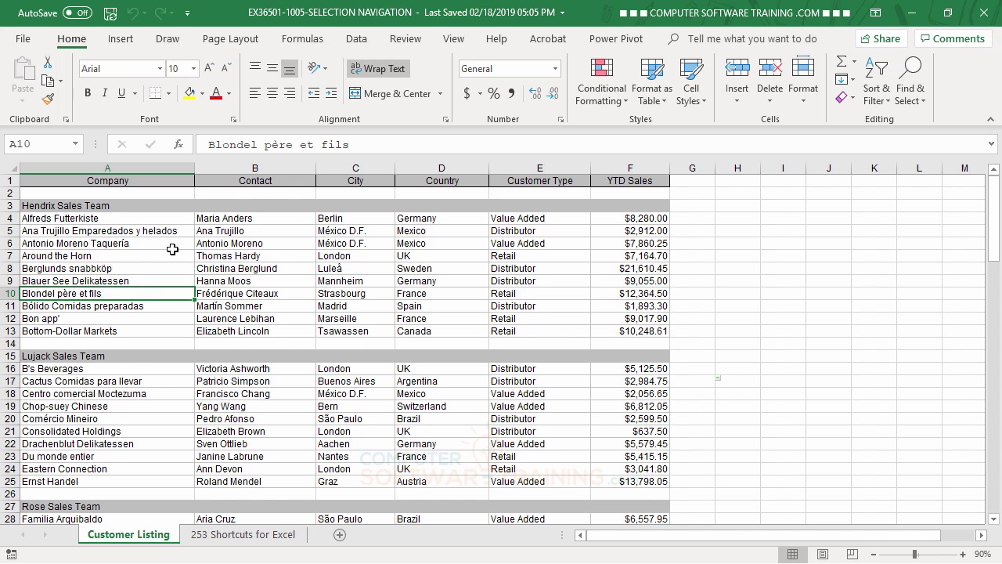
Select contact cell B5 in the Hendrix Sales Team and look over the rows further down the sheet.
{"action": "left_click", "coordinate": [244, 231]}
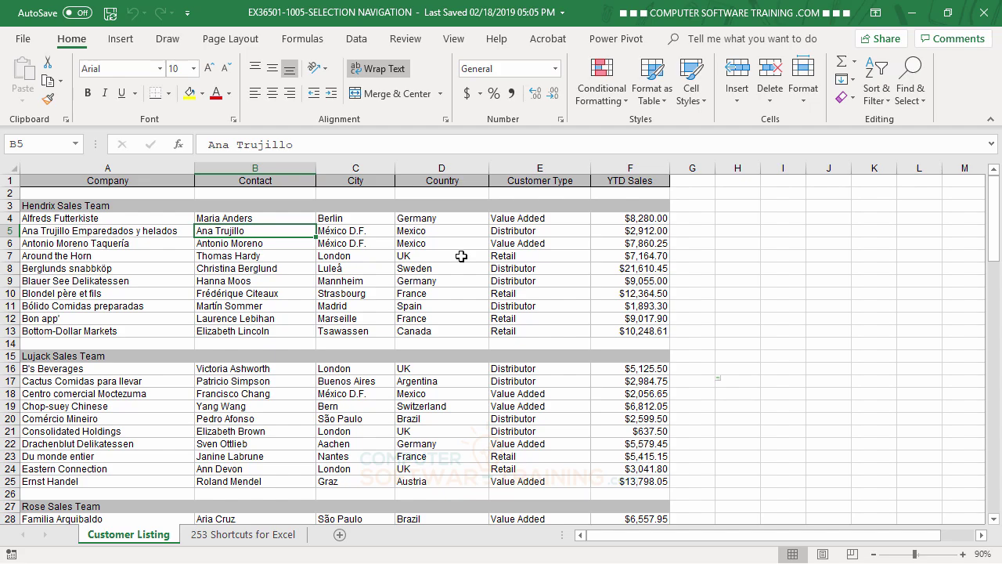
{"action": "scroll", "coordinate": [461, 256], "scroll_direction": "down", "scroll_amount": 5}
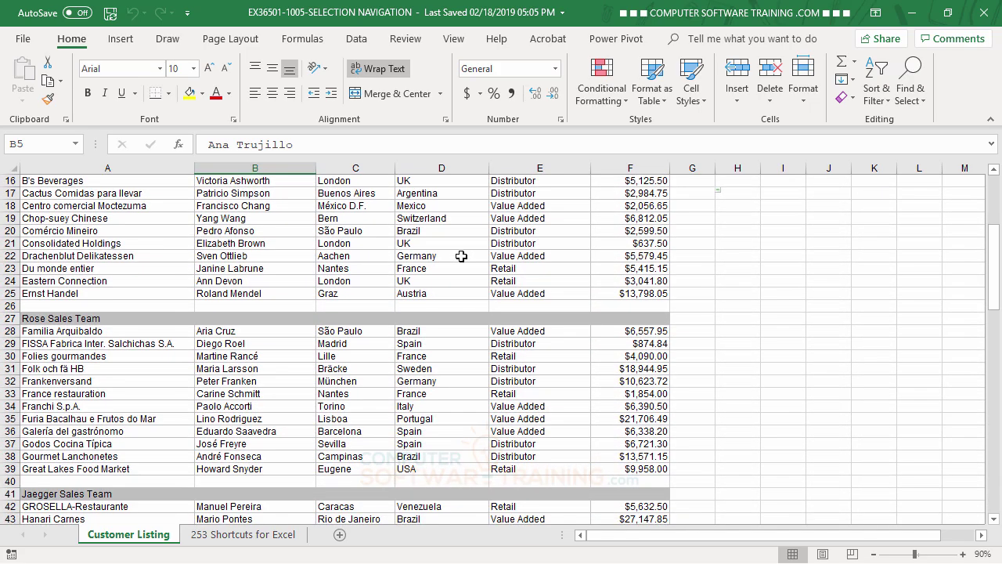
{"action": "scroll", "coordinate": [470, 429], "scroll_direction": "up", "scroll_amount": 5}
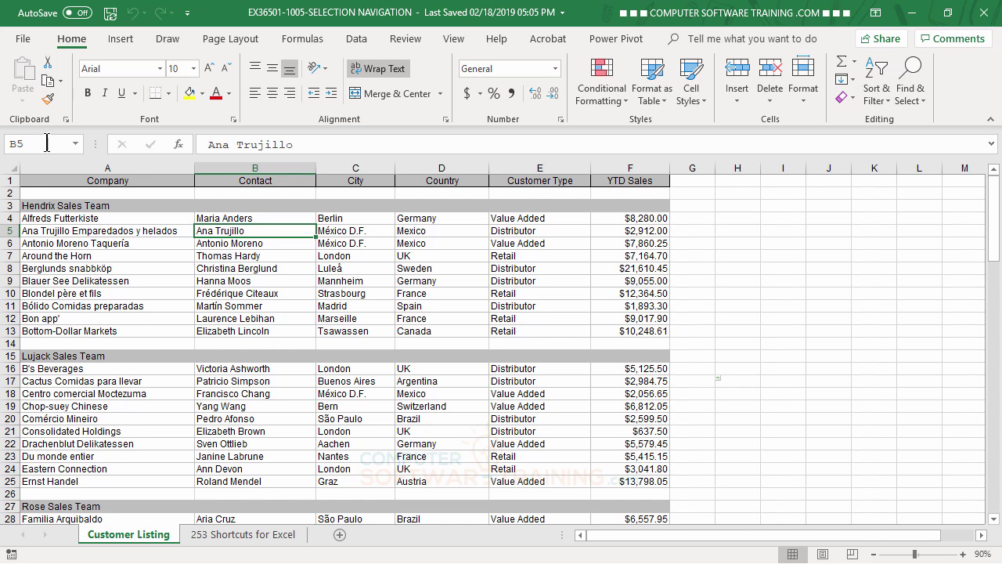
Jump directly to cell D40 and select the Eastern Connection country cell, D24.
{"action": "left_click", "coordinate": [39, 144]}
{"action": "type", "text": "d40"}
{"action": "key", "text": "Return"}
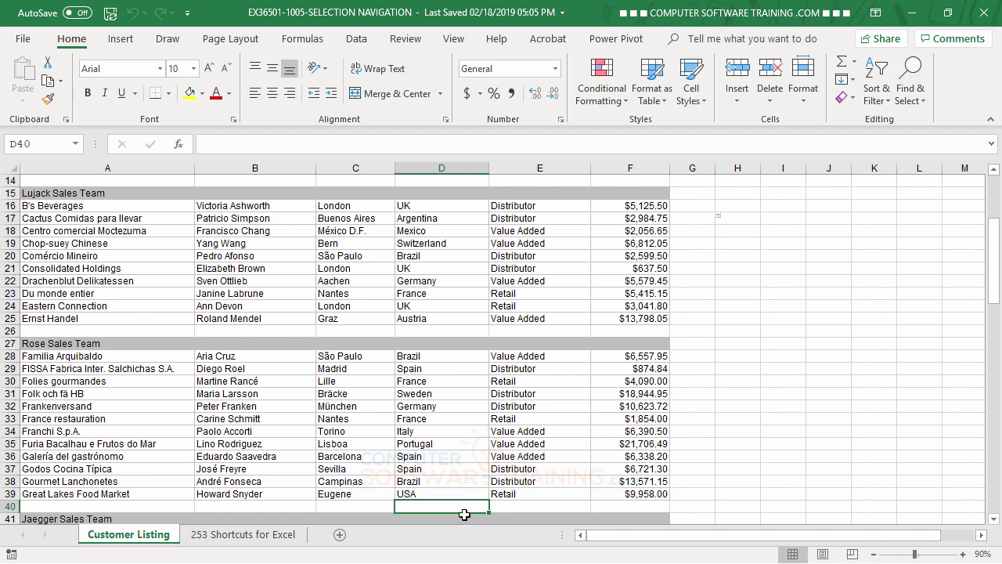
{"action": "left_click", "coordinate": [444, 304]}
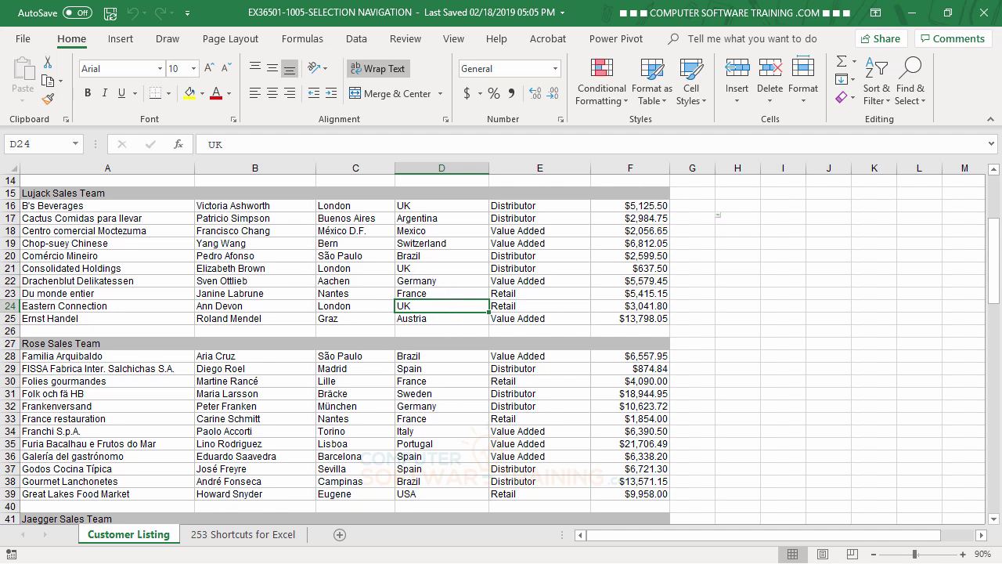
{"action": "scroll", "coordinate": [328, 415], "scroll_direction": "up", "scroll_amount": 4}
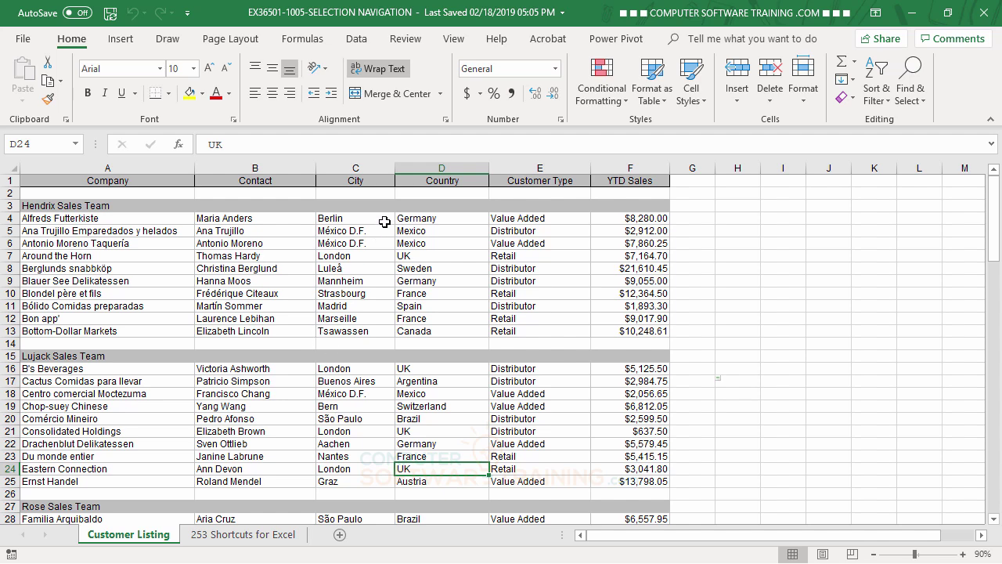
Add a new worksheet named Budget 2019 and place it after the 253 Shortcuts for Excel sheet.
{"action": "left_click", "coordinate": [340, 535]}
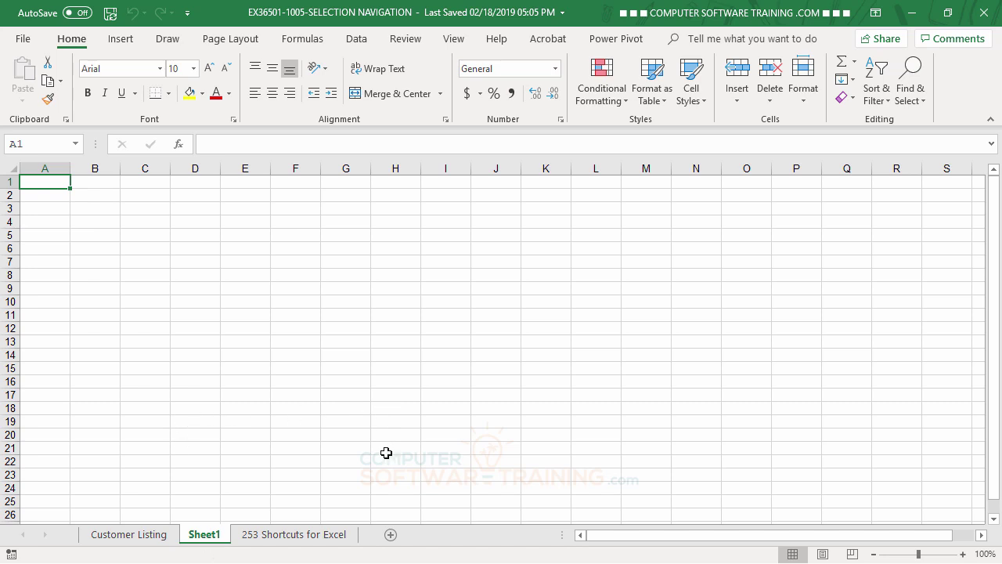
{"action": "double_click", "coordinate": [204, 536]}
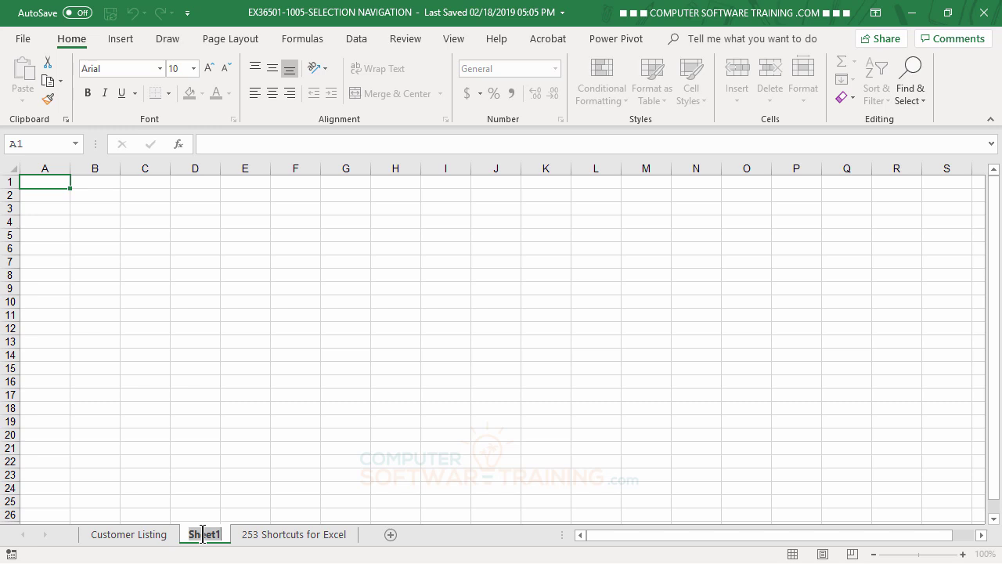
{"action": "type", "text": "Budget"}
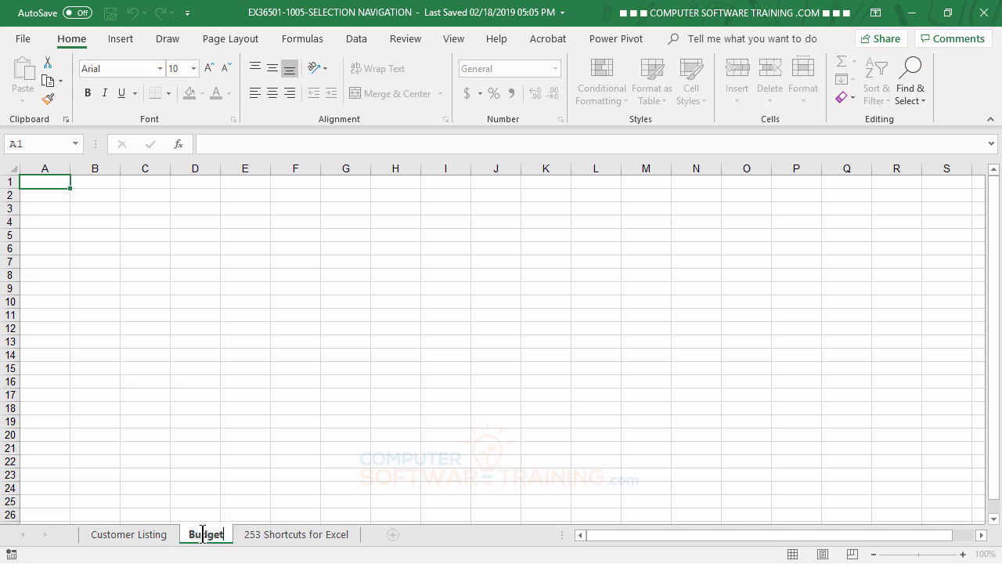
{"action": "type", "text": " 201"}
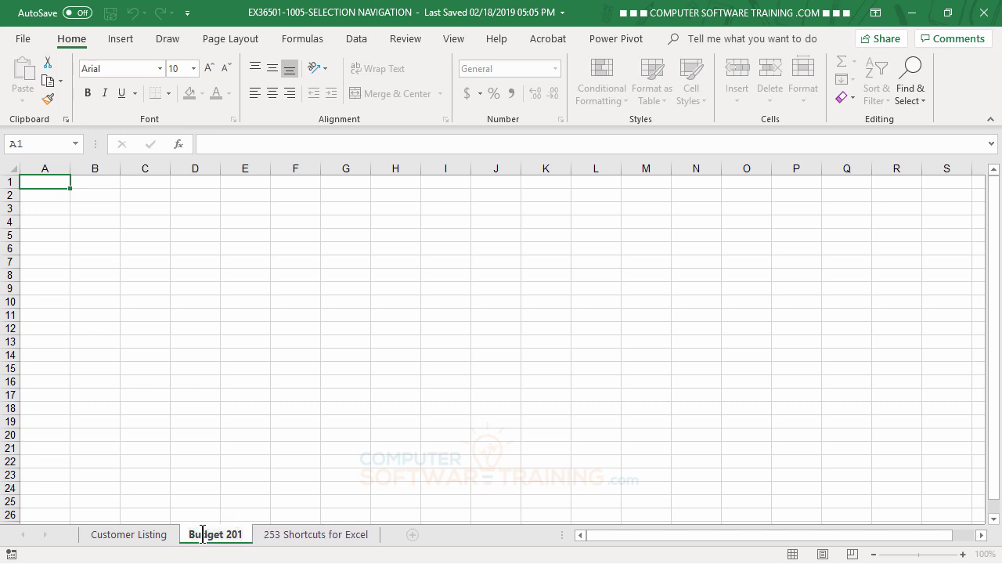
{"action": "type", "text": "9"}
{"action": "key", "text": "Return"}
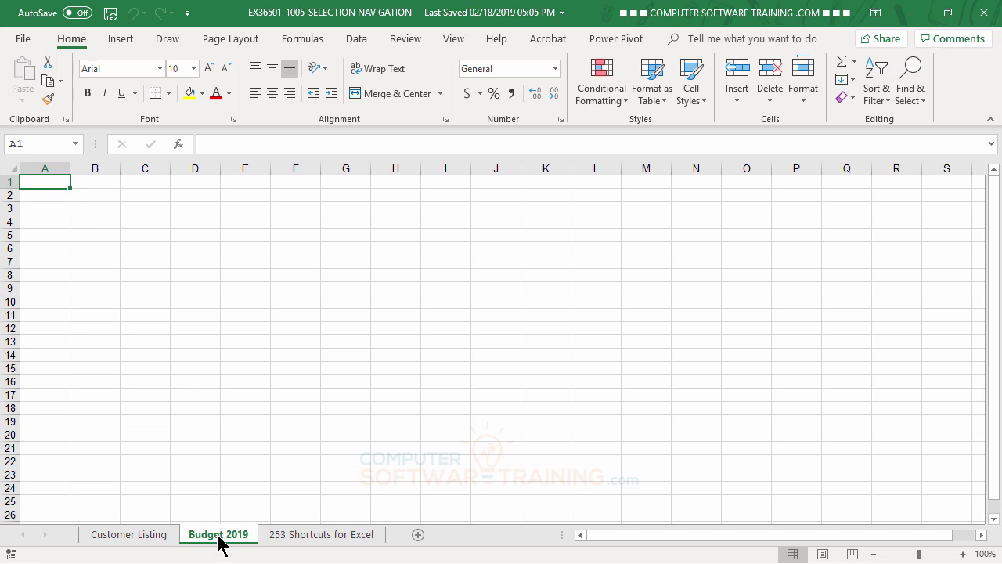
{"action": "mouse_move", "coordinate": [220, 545]}
{"action": "left_mouse_down"}
{"action": "mouse_move", "coordinate": [233, 528]}
{"action": "mouse_move", "coordinate": [269, 521]}
{"action": "mouse_move", "coordinate": [405, 526]}
{"action": "mouse_move", "coordinate": [407, 501]}
{"action": "mouse_move", "coordinate": [407, 513]}
{"action": "mouse_move", "coordinate": [396, 512]}
{"action": "mouse_move", "coordinate": [403, 522]}
{"action": "left_mouse_up"}
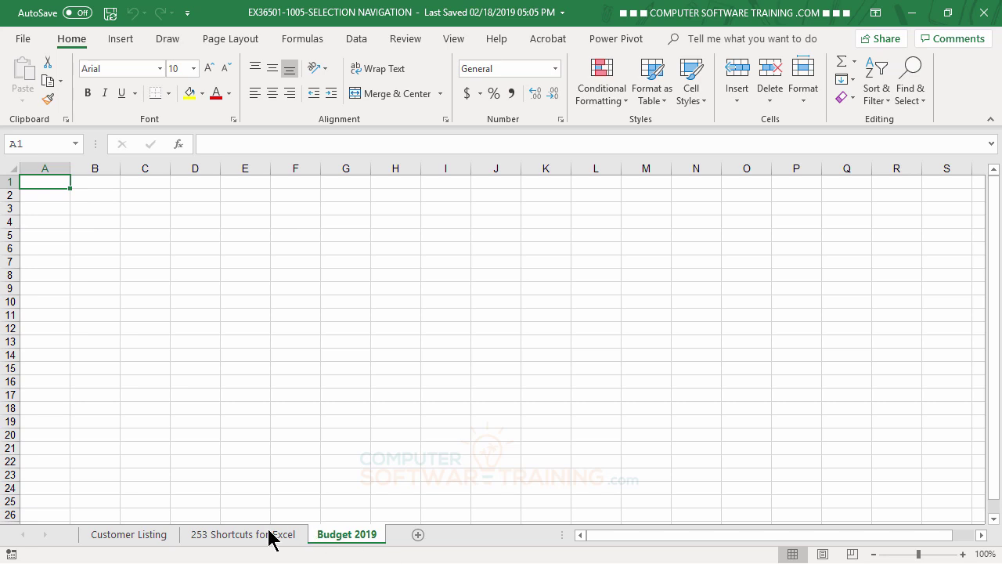
Rename the Customer Listing worksheet as Sales 2016.
{"action": "left_click", "coordinate": [141, 536]}
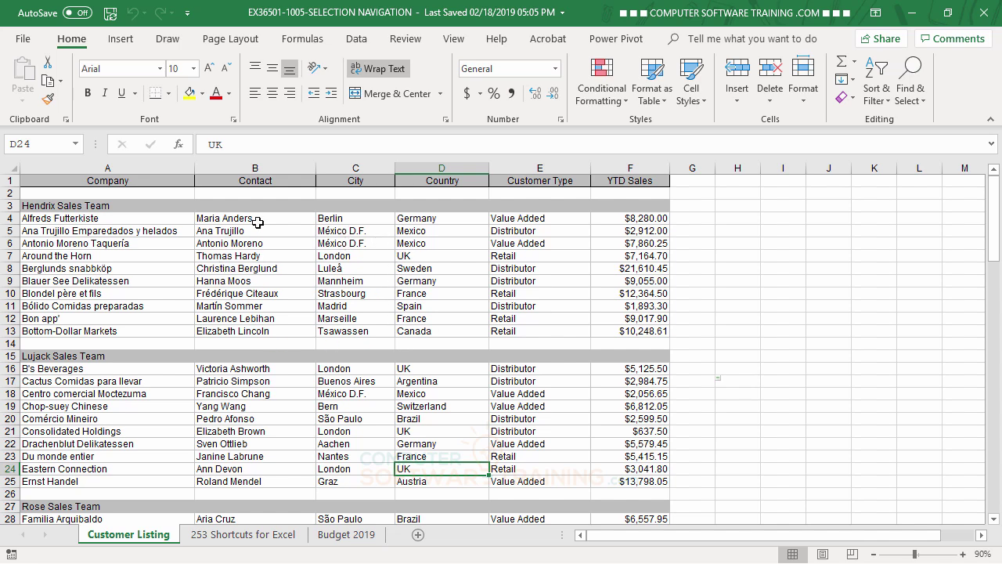
{"action": "double_click", "coordinate": [112, 536]}
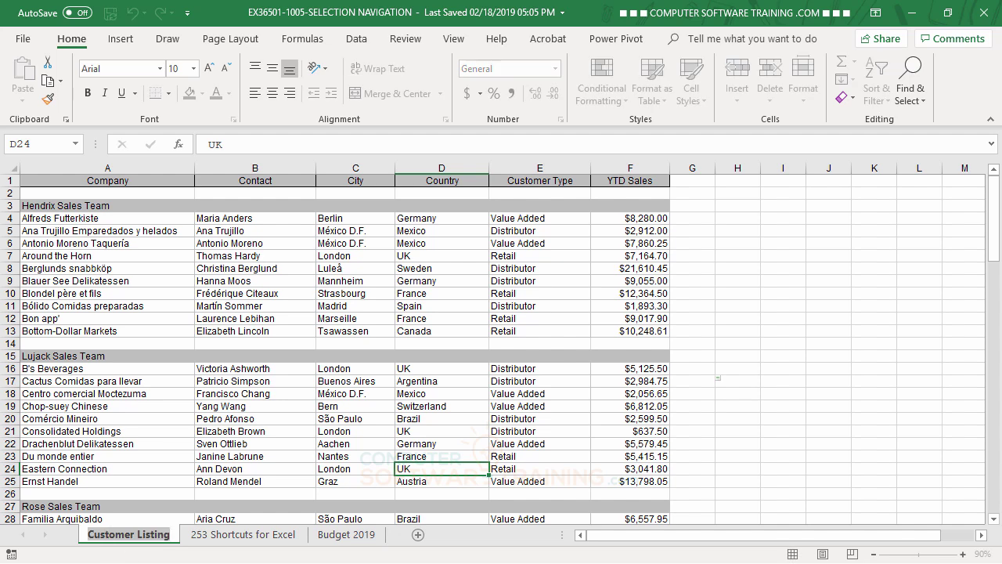
{"action": "type", "text": "Sa"}
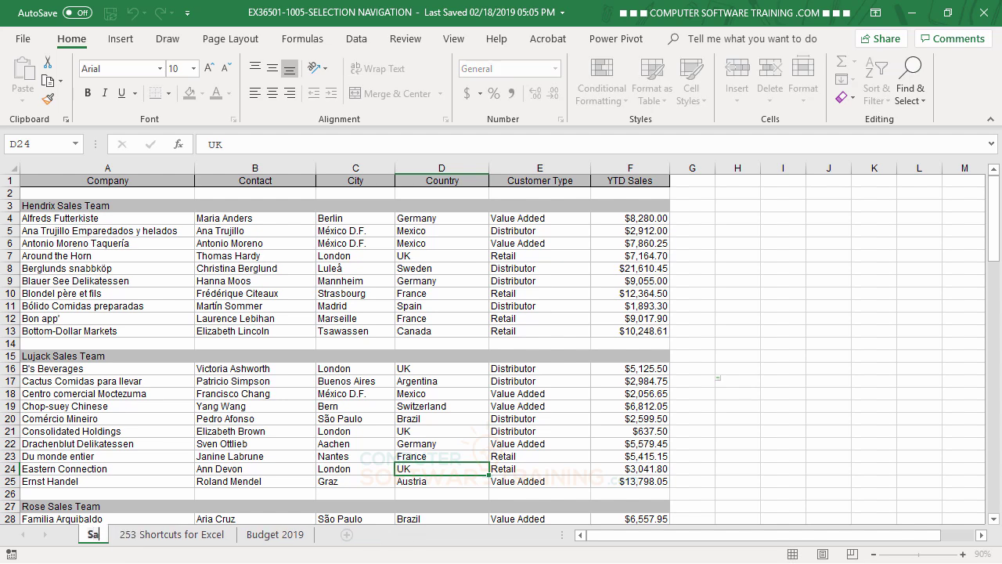
{"action": "type", "text": "les 20"}
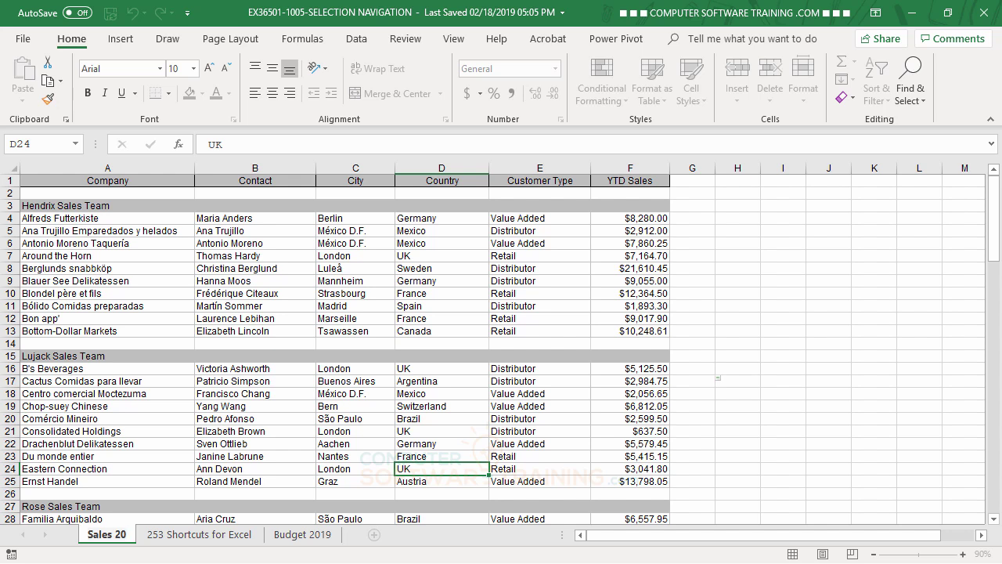
{"action": "type", "text": "16"}
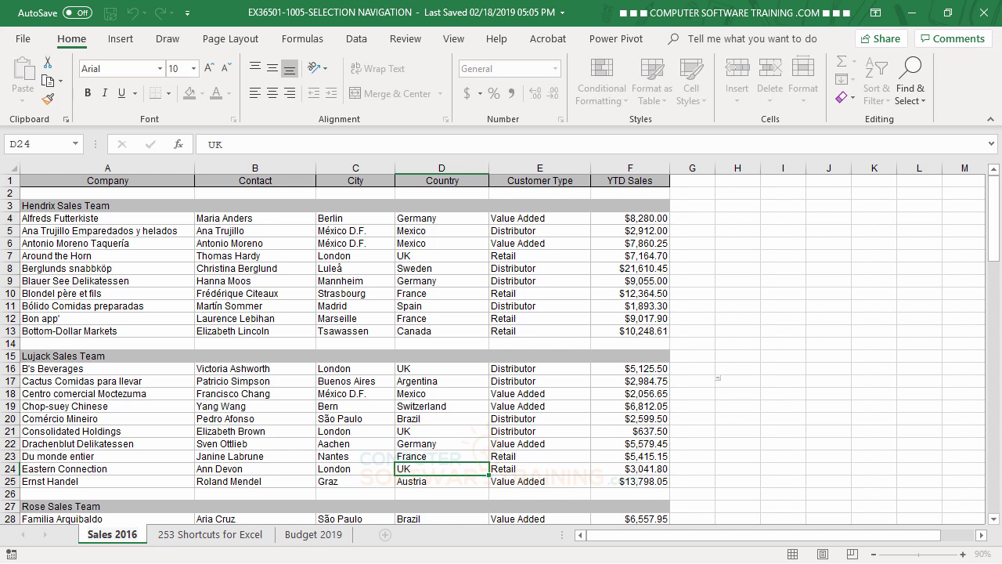
{"action": "key", "text": "Return"}
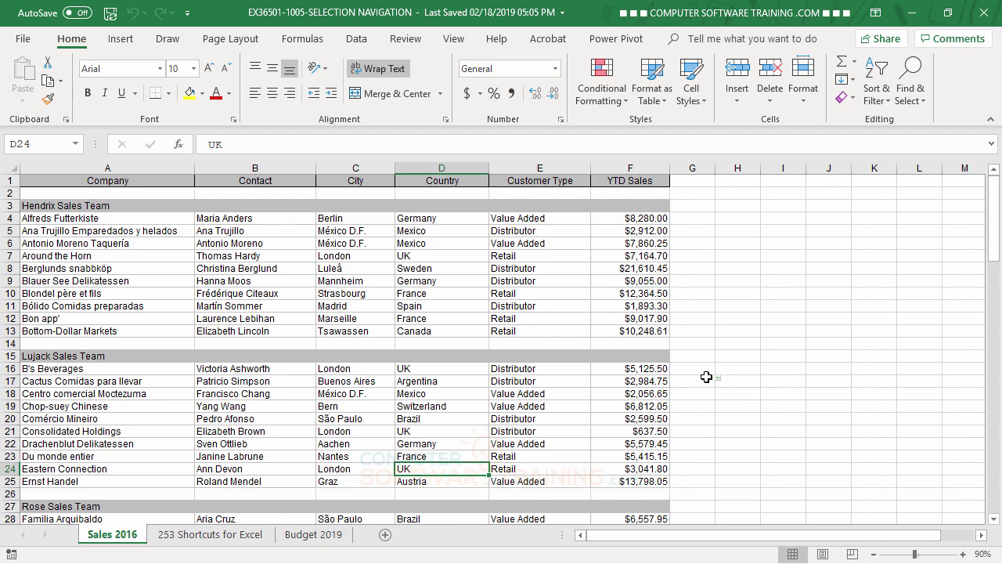
Create a copy of the Sales 2016 worksheet at the end of the current workbook.
{"action": "right_click", "coordinate": [113, 541]}
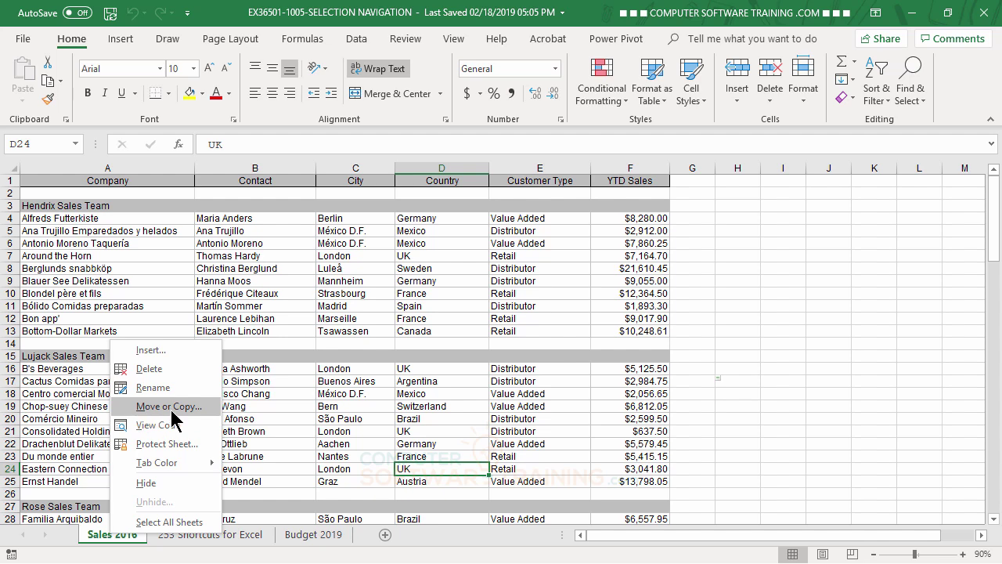
{"action": "left_click", "coordinate": [159, 406]}
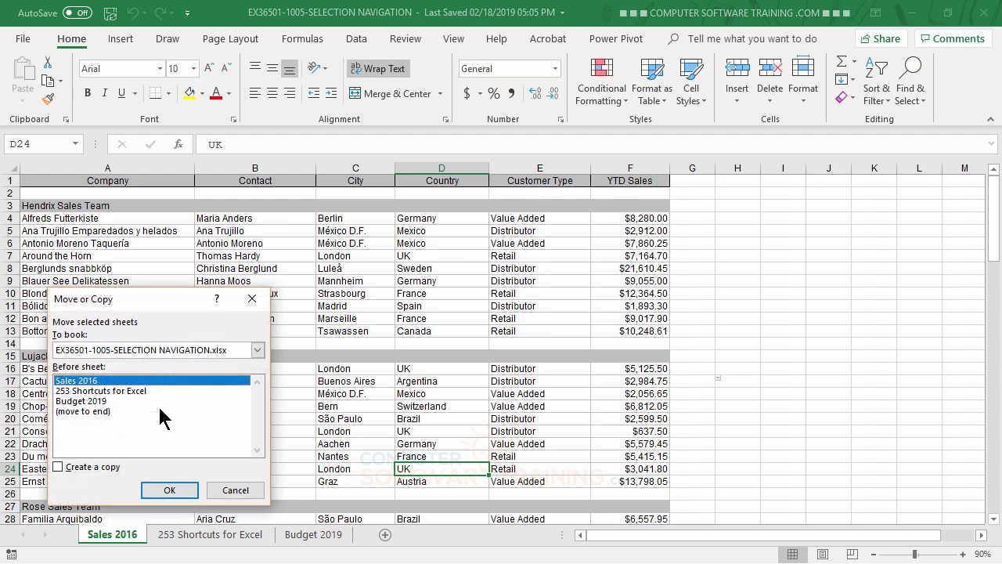
{"action": "left_click", "coordinate": [57, 468]}
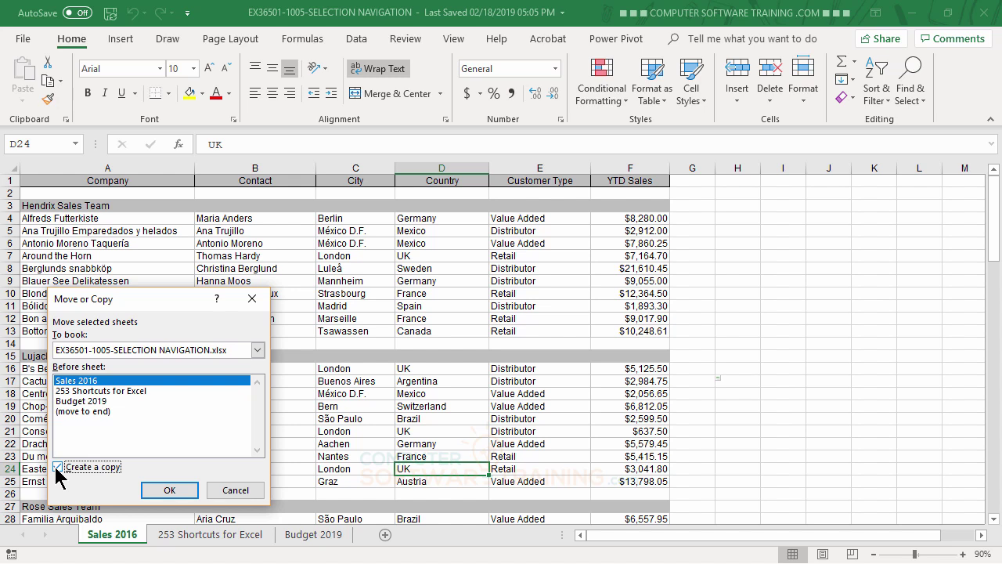
{"action": "left_click", "coordinate": [83, 412]}
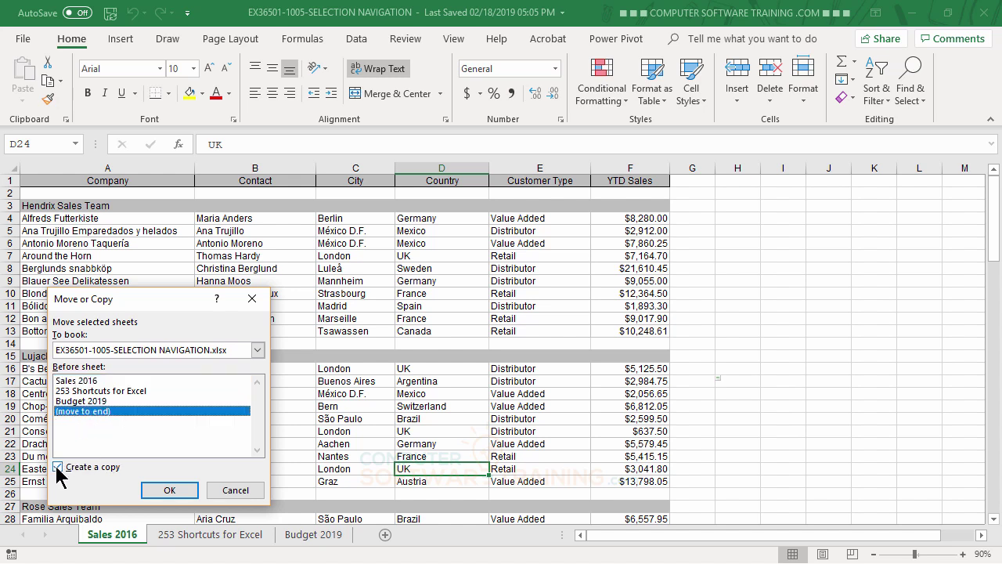
{"action": "left_click", "coordinate": [170, 490]}
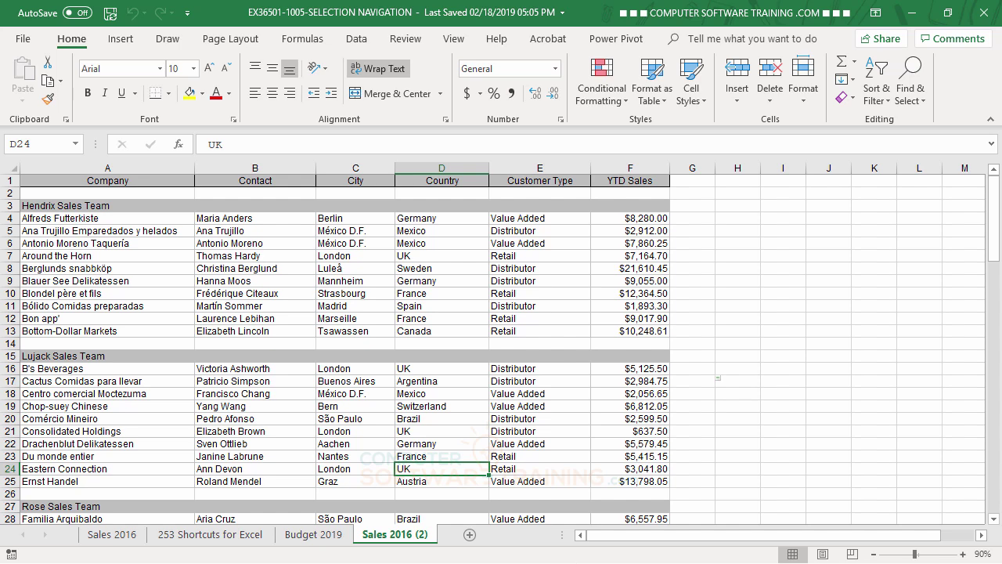
Duplicate the original Sales 2016 worksheet directly from its sheet tab, placing the copy after Sales 2016 (2).
{"action": "left_click", "coordinate": [116, 537]}
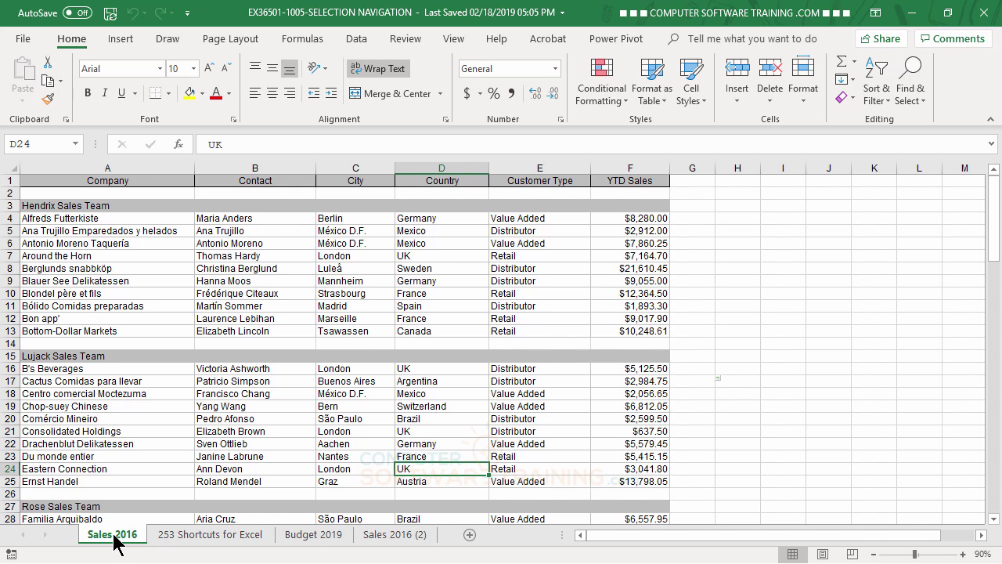
{"action": "mouse_move", "coordinate": [114, 536]}
{"action": "left_mouse_down"}
{"action": "mouse_move", "coordinate": [149, 523]}
{"action": "mouse_move", "coordinate": [478, 517]}
{"action": "mouse_move", "coordinate": [443, 517]}
{"action": "mouse_move", "coordinate": [461, 524]}
{"action": "left_mouse_up"}
{"action": "left_click_drag", "start_coordinate": [461, 523], "coordinate": [461, 501]}
{"action": "left_click_drag", "start_coordinate": [462, 502], "coordinate": [466, 490]}
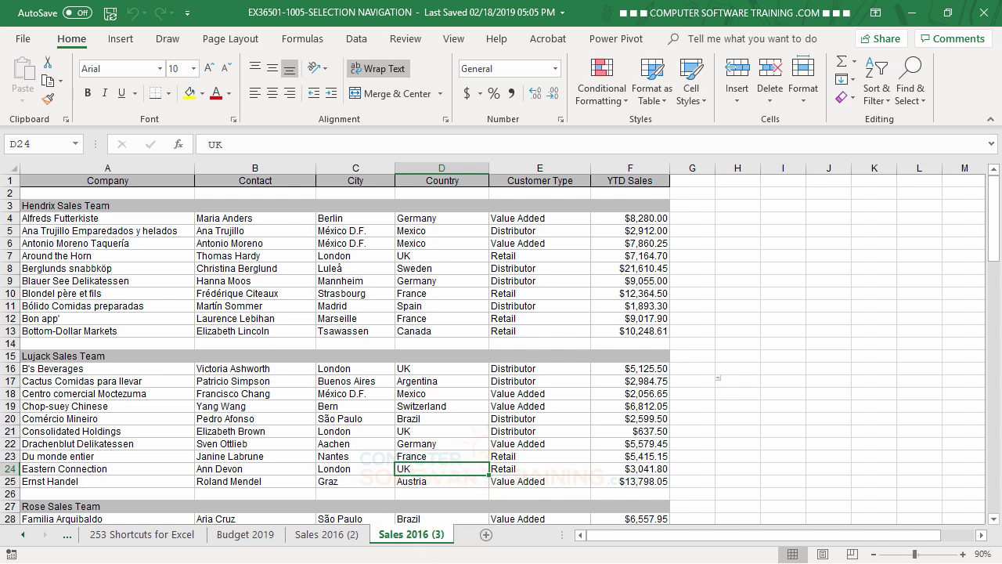
Select YTD Sales ranges F4:F13 and F17:F22 in Sales 2016 (3), and switch between it and Sales 2016 (2) to compare them.
{"action": "left_click_drag", "start_coordinate": [634, 218], "coordinate": [636, 332]}
{"action": "left_click_drag", "start_coordinate": [648, 380], "coordinate": [650, 444]}
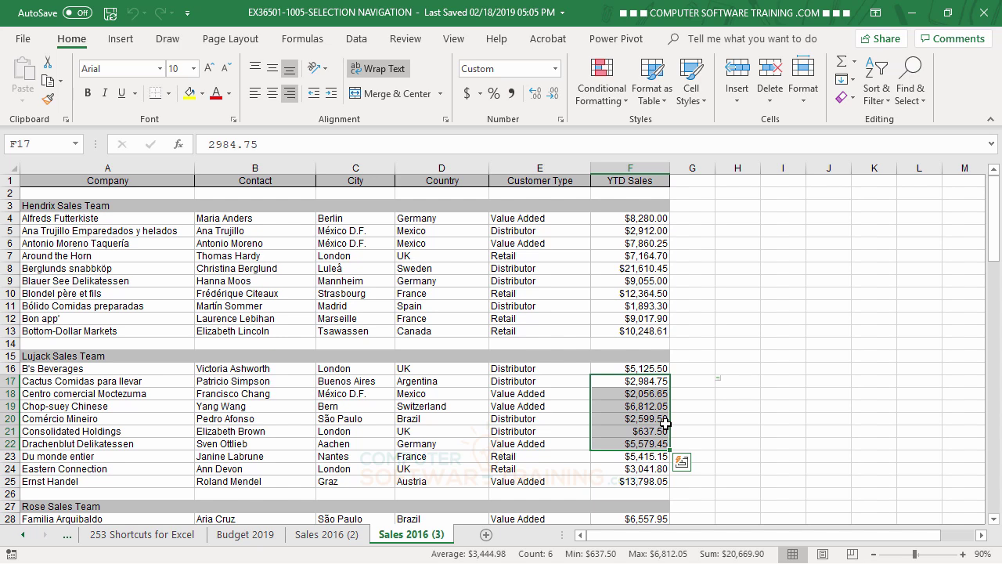
{"action": "left_click", "coordinate": [327, 534]}
{"action": "left_click", "coordinate": [412, 538]}
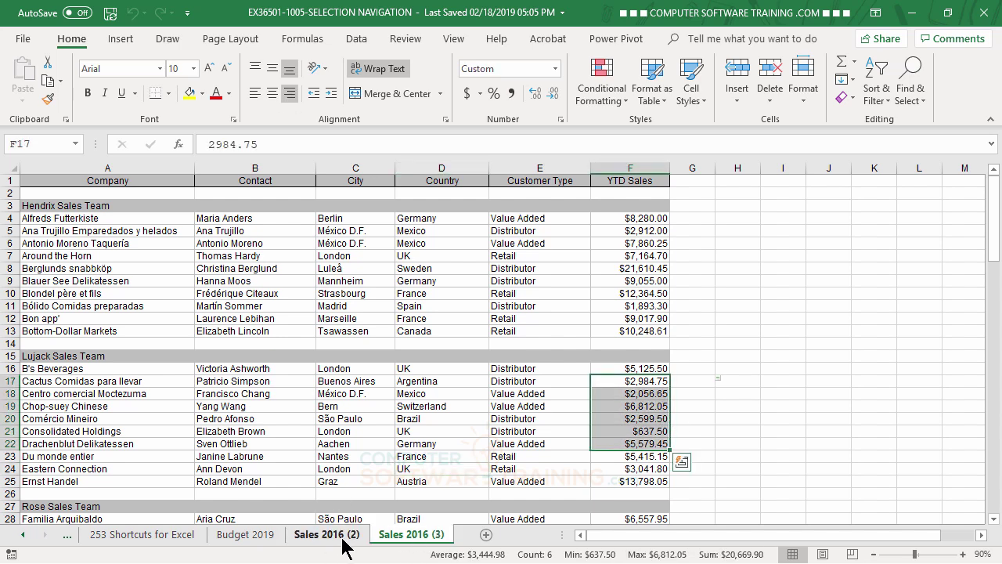
{"action": "left_click", "coordinate": [337, 539]}
{"action": "left_click", "coordinate": [415, 536]}
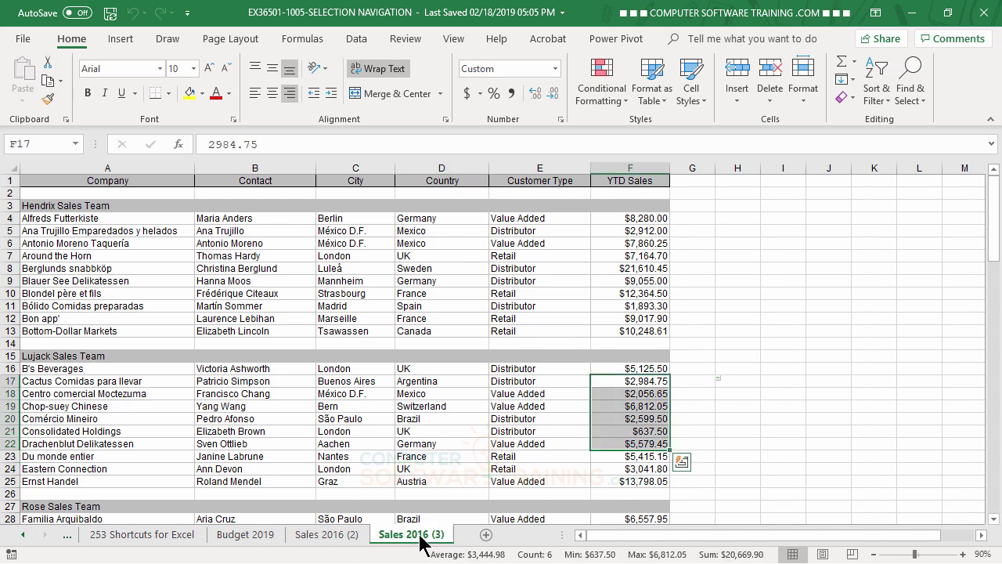
Give the Sales 2016 (3) sheet tab a dark orange theme color and check it from Sales 2016 (2).
{"action": "right_click", "coordinate": [423, 546]}
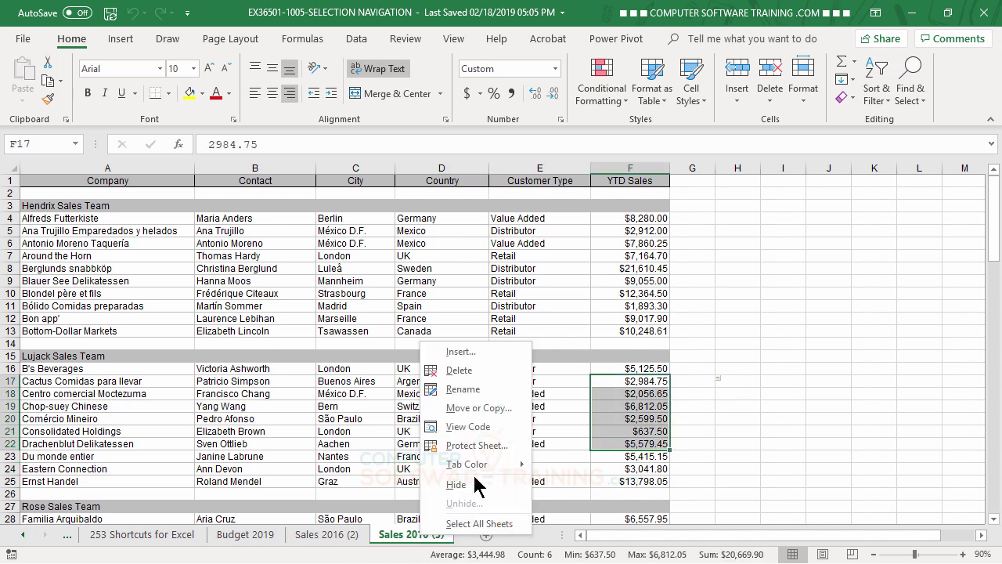
{"action": "mouse_move", "coordinate": [475, 464]}
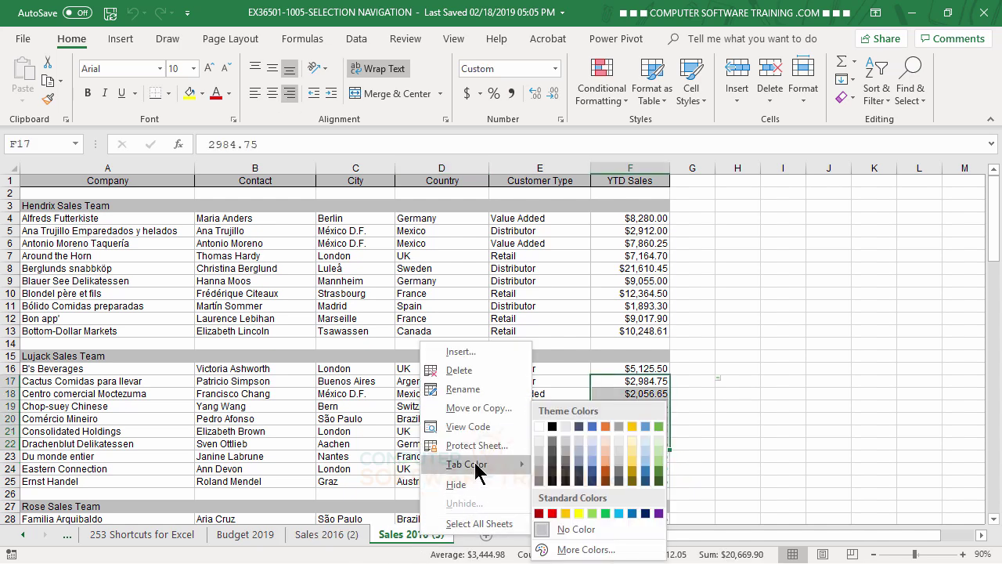
{"action": "left_click", "coordinate": [605, 471]}
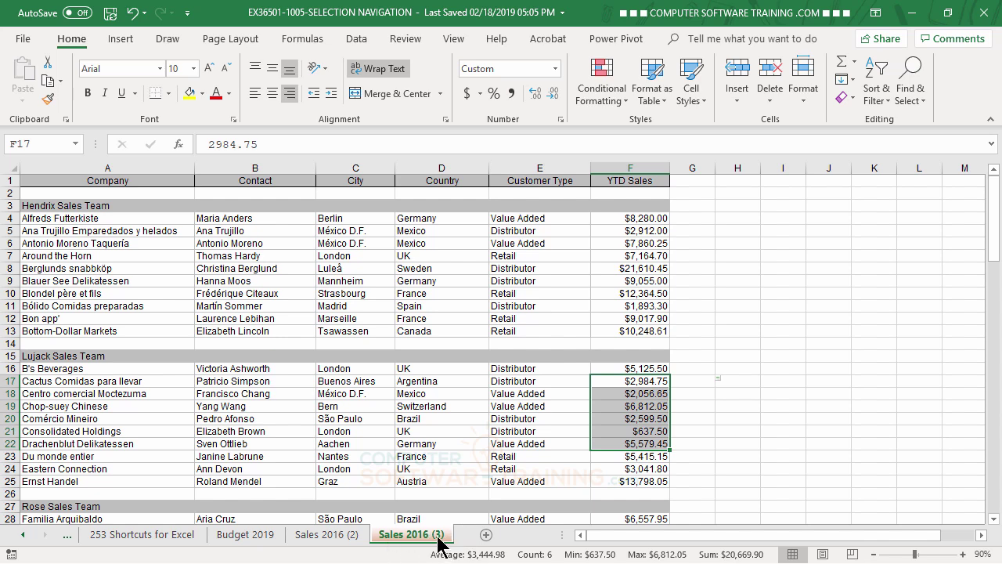
{"action": "left_click", "coordinate": [329, 536], "text": "ctrl"}
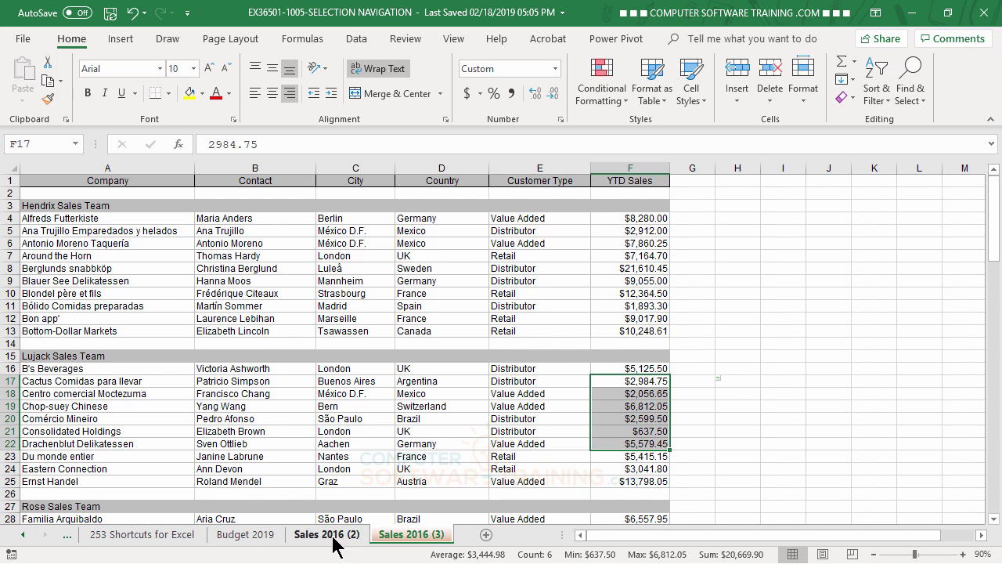
{"action": "left_click", "coordinate": [333, 539]}
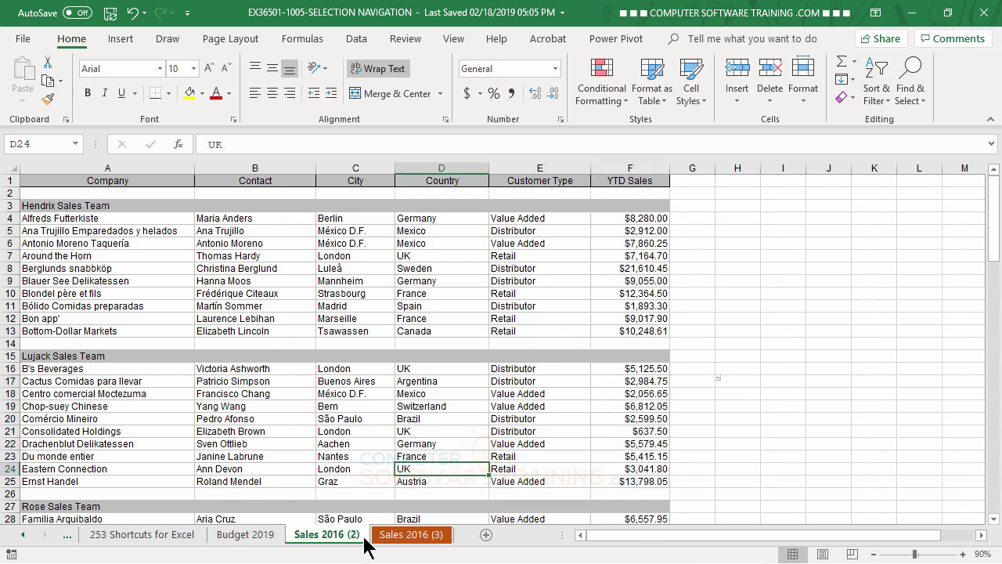
{"action": "left_click", "coordinate": [412, 535]}
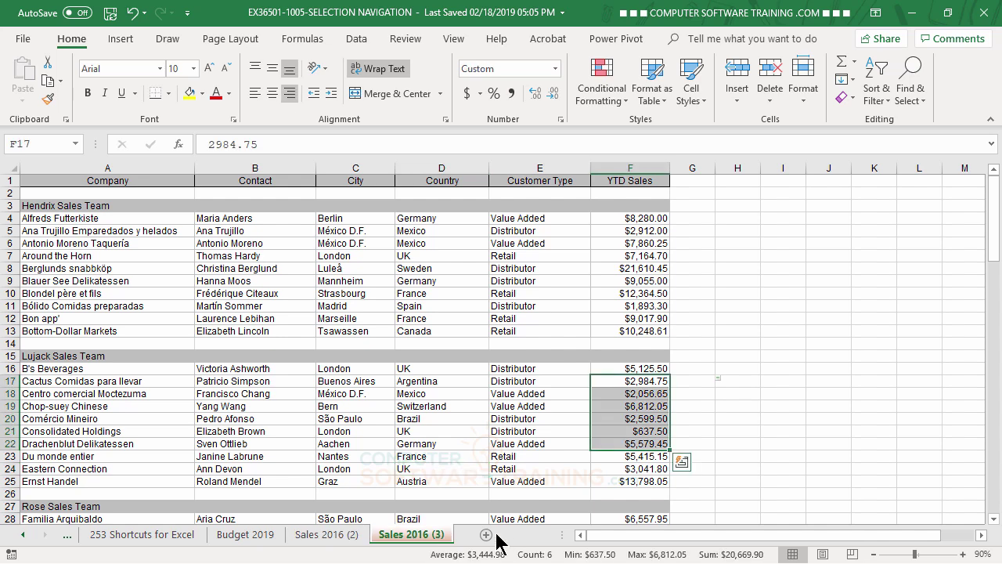
{"action": "left_click", "coordinate": [349, 539]}
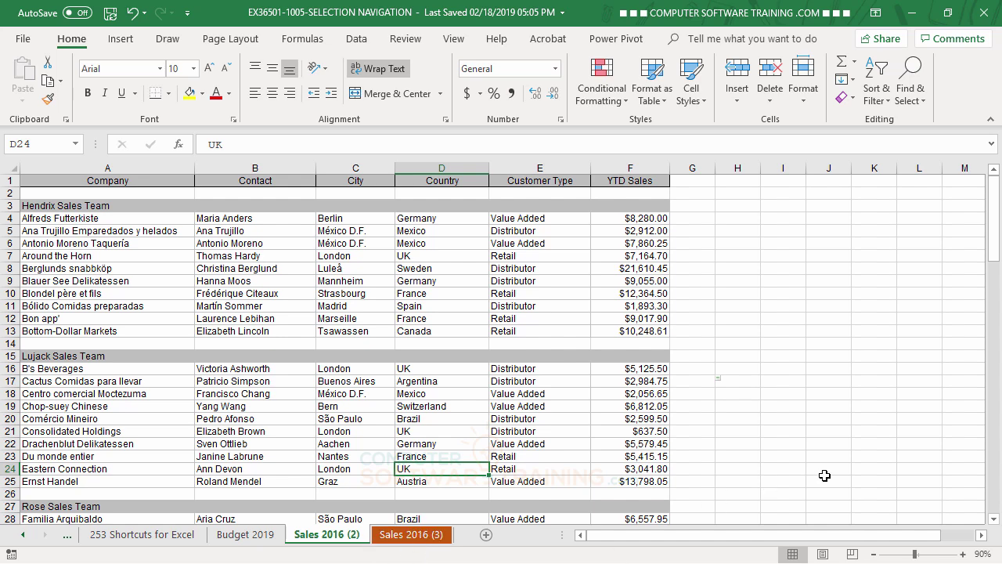
Permanently delete the duplicate worksheets Sales 2016 (3) and Sales 2016 (2).
{"action": "left_click", "coordinate": [413, 538]}
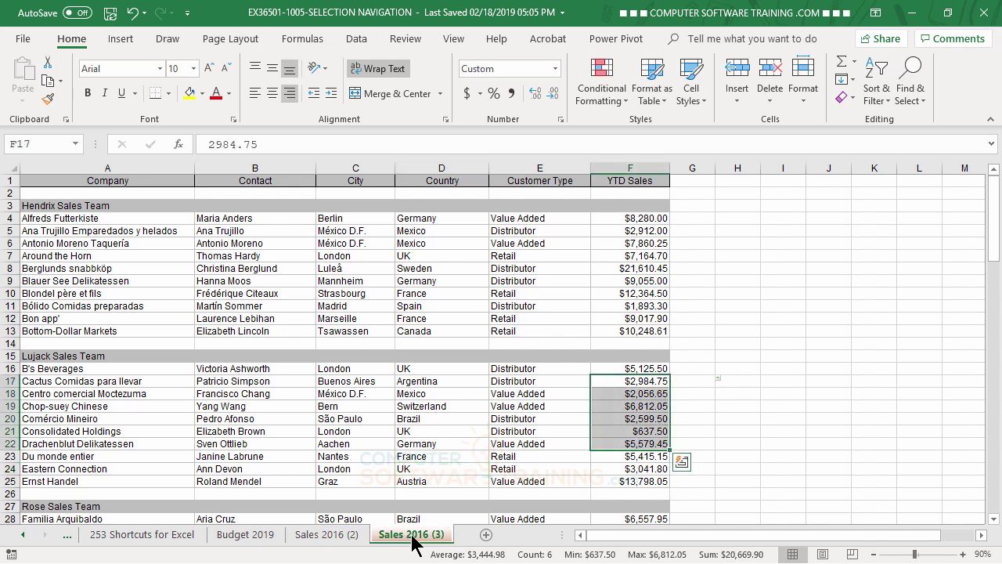
{"action": "right_click", "coordinate": [413, 540]}
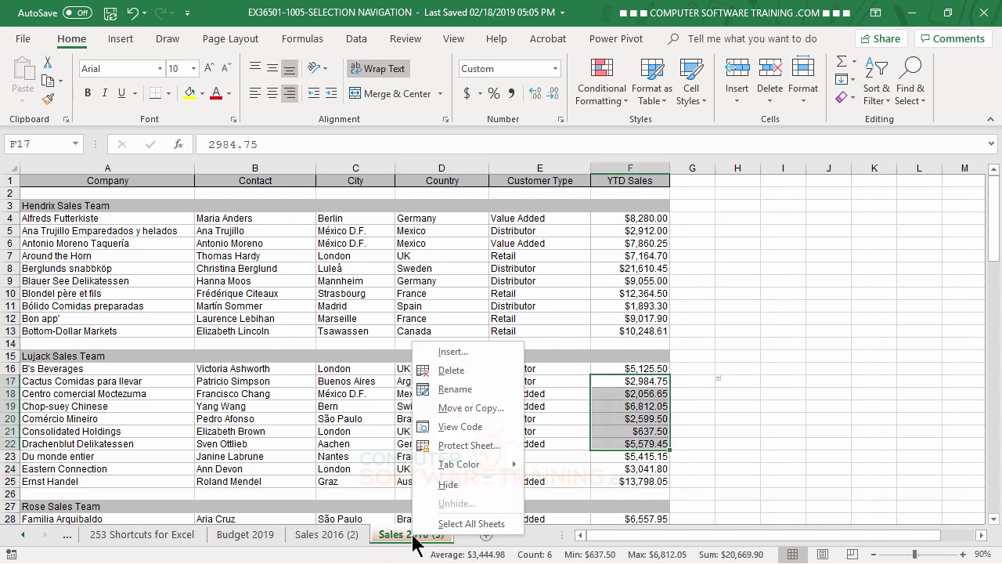
{"action": "left_click", "coordinate": [462, 372]}
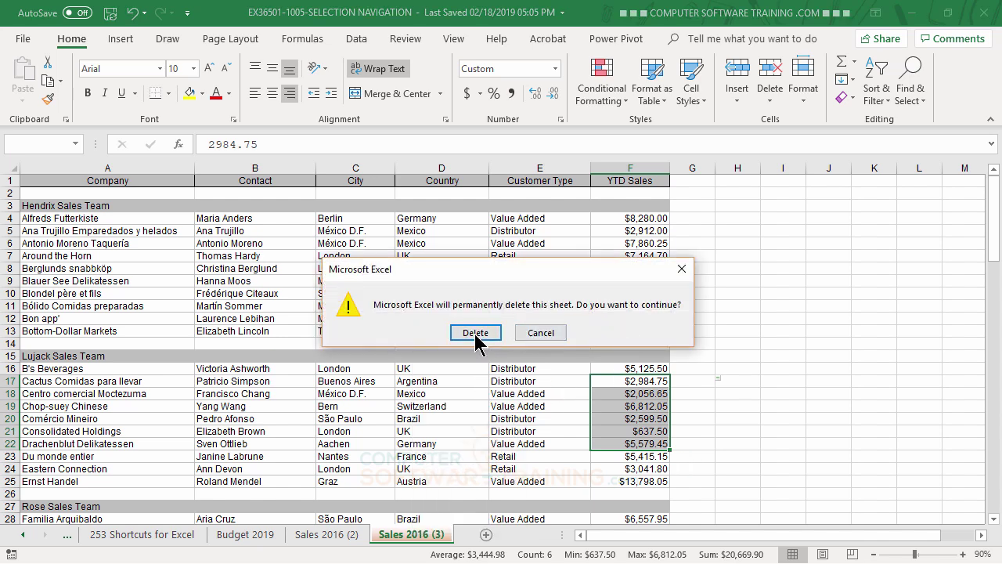
{"action": "left_click", "coordinate": [476, 333]}
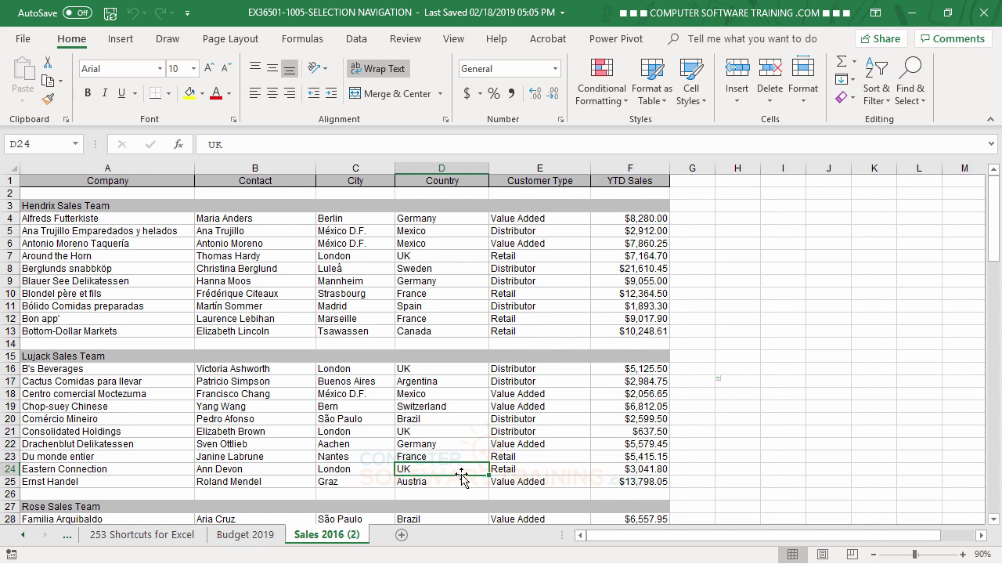
{"action": "right_click", "coordinate": [334, 546]}
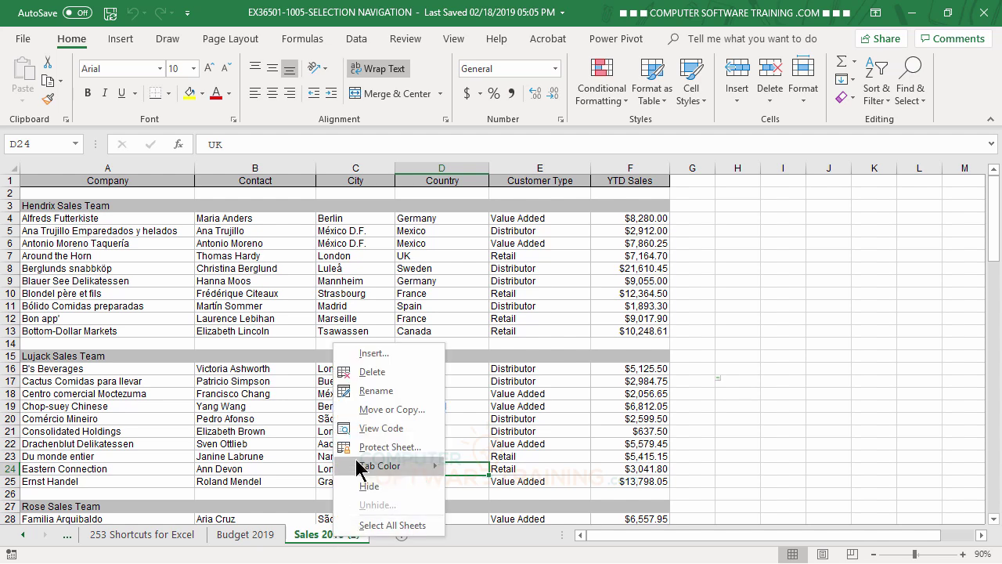
{"action": "left_click", "coordinate": [369, 374]}
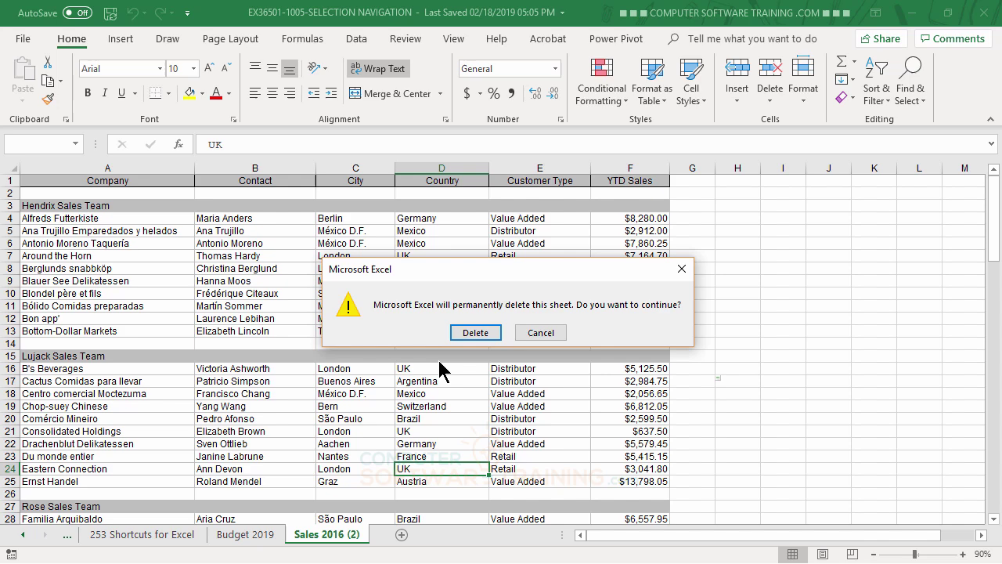
{"action": "left_click", "coordinate": [479, 331]}
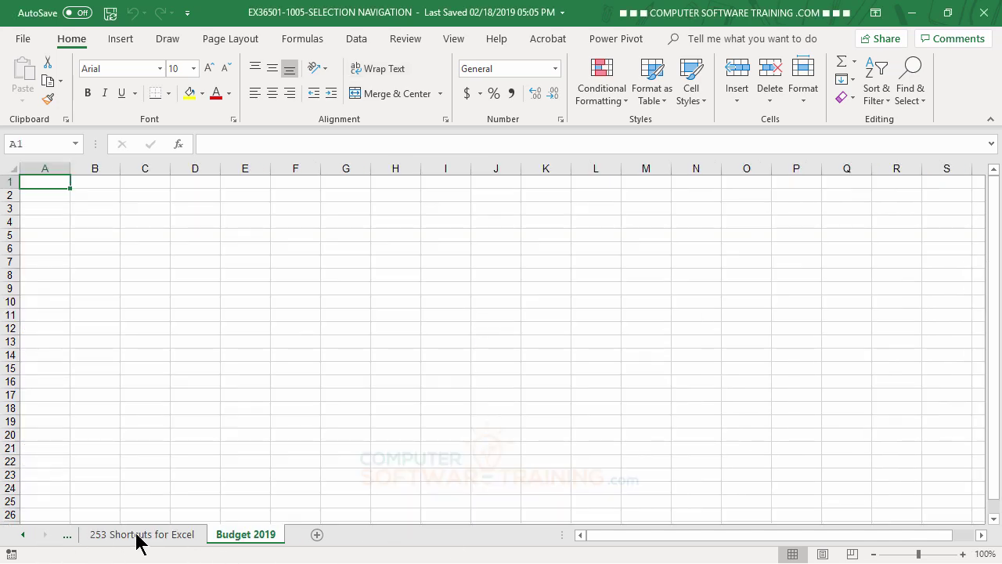
Return to the Sales 2016 worksheet and widen the sheet tab area by shortening the horizontal scroll bar.
{"action": "left_click", "coordinate": [67, 537]}
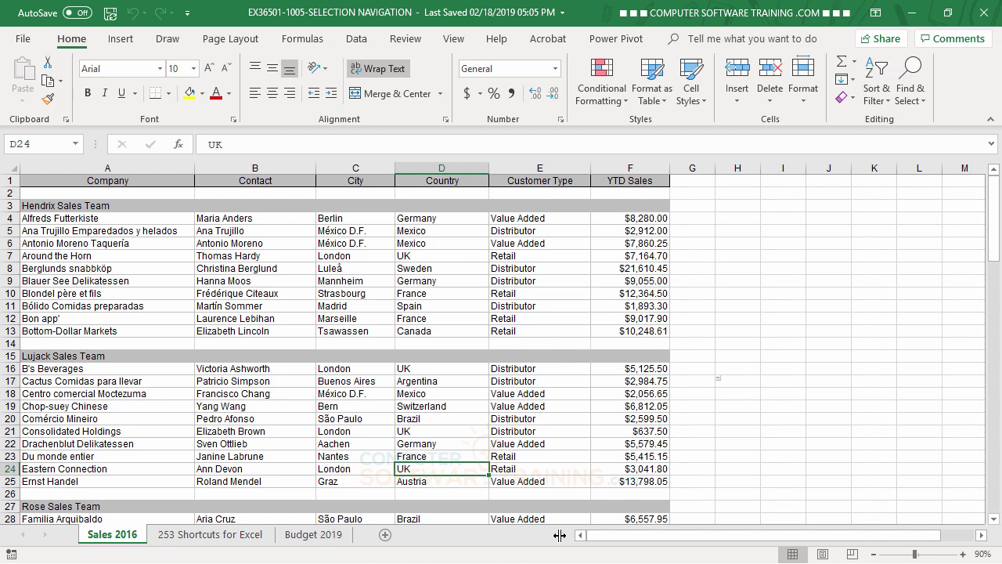
{"action": "left_click_drag", "start_coordinate": [560, 535], "coordinate": [802, 535]}
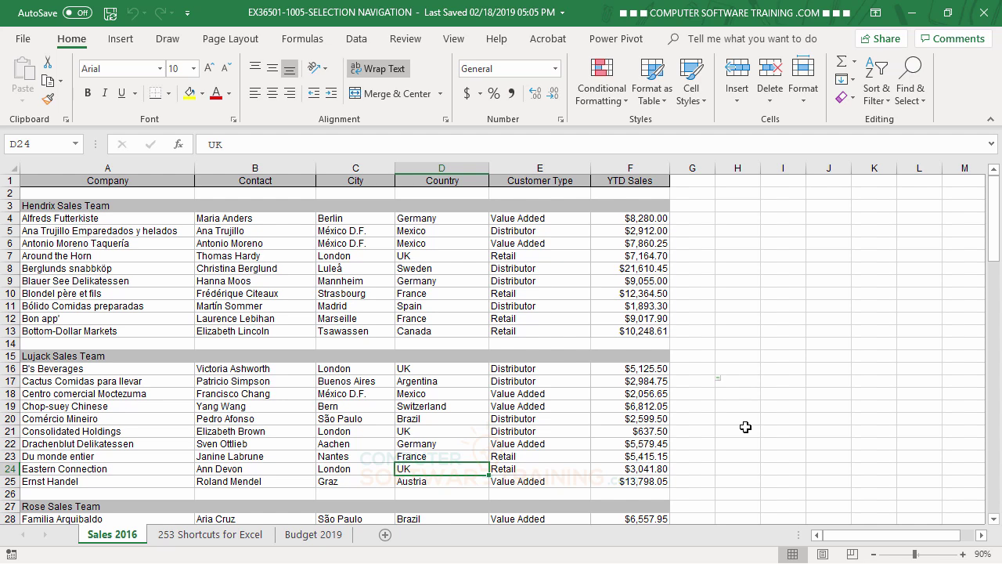
Step through the Hendrix team's YTD Sales cells and set the Blondel père et fils value in F10 to 9000.
{"action": "left_click", "coordinate": [641, 232]}
{"action": "left_click", "coordinate": [640, 255]}
{"action": "left_click", "coordinate": [641, 268]}
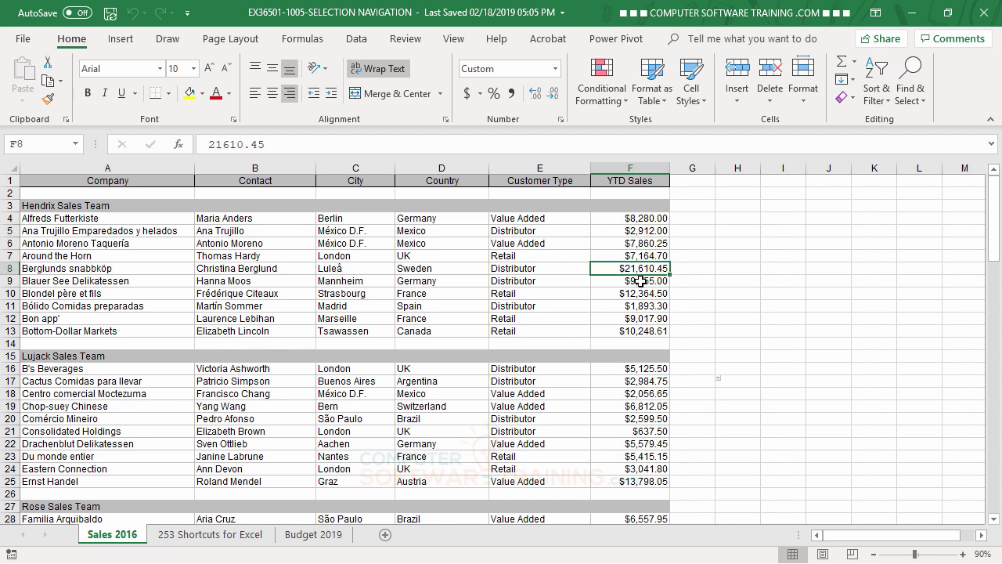
{"action": "left_click", "coordinate": [641, 280]}
{"action": "left_click", "coordinate": [642, 295]}
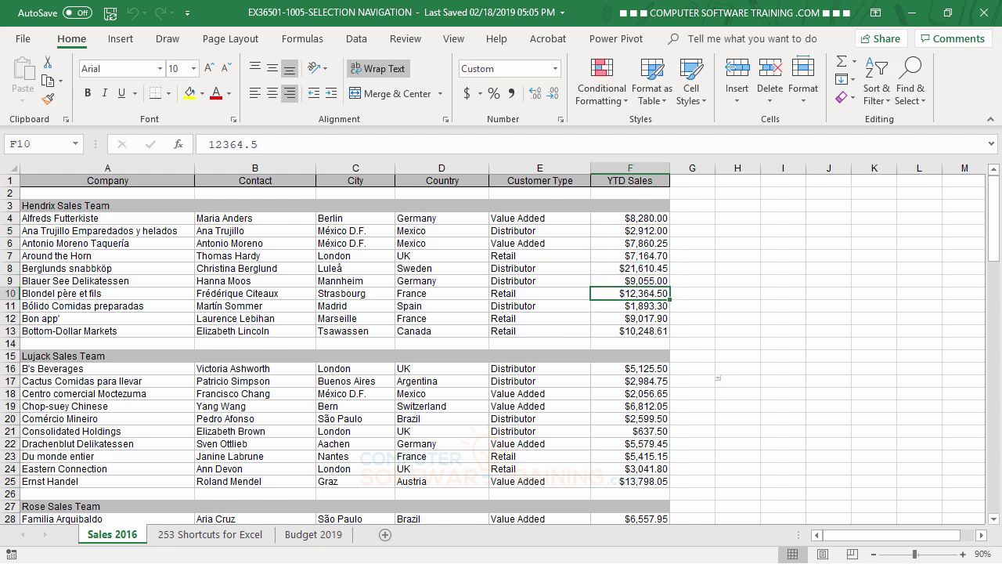
{"action": "type", "text": "9000"}
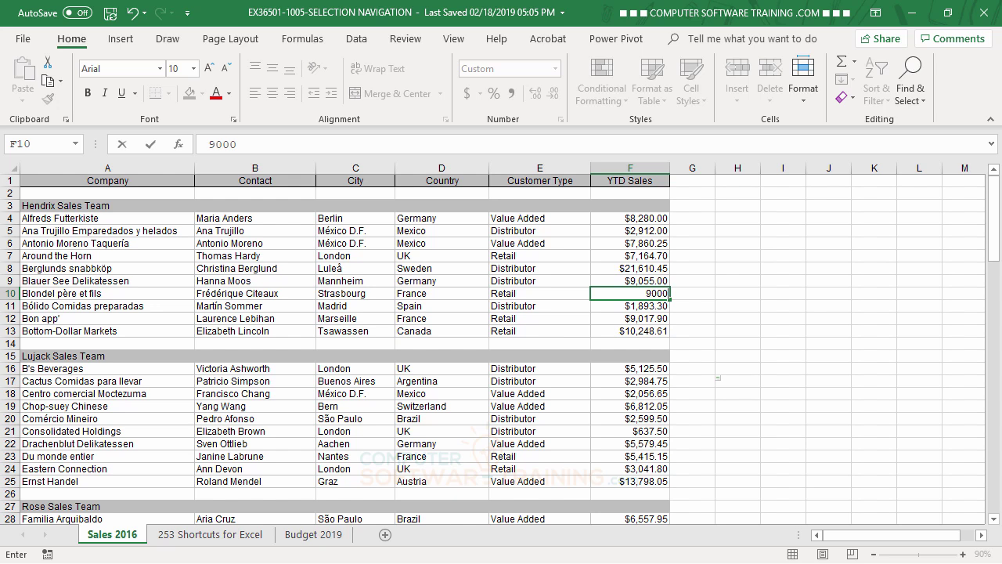
{"action": "key", "text": "Return"}
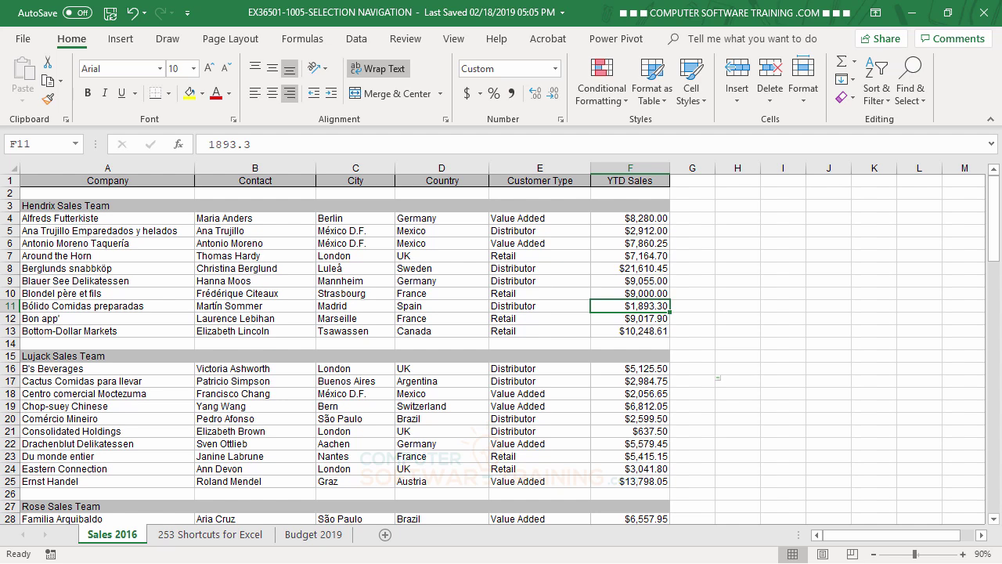
Change the Bólido Comidas preparadas customer type in E11 to Retail.
{"action": "key", "text": "Left"}
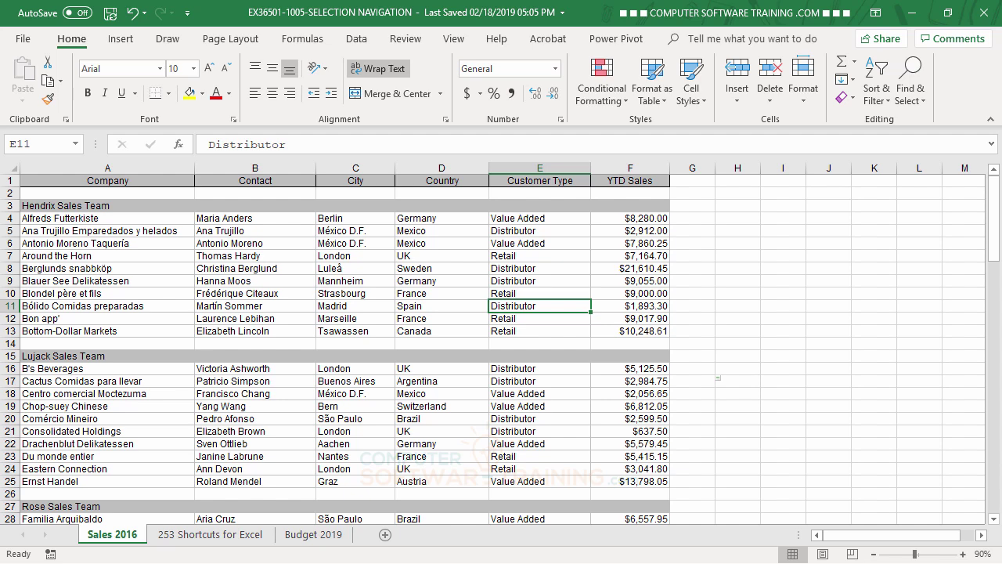
{"action": "type", "text": "Retail"}
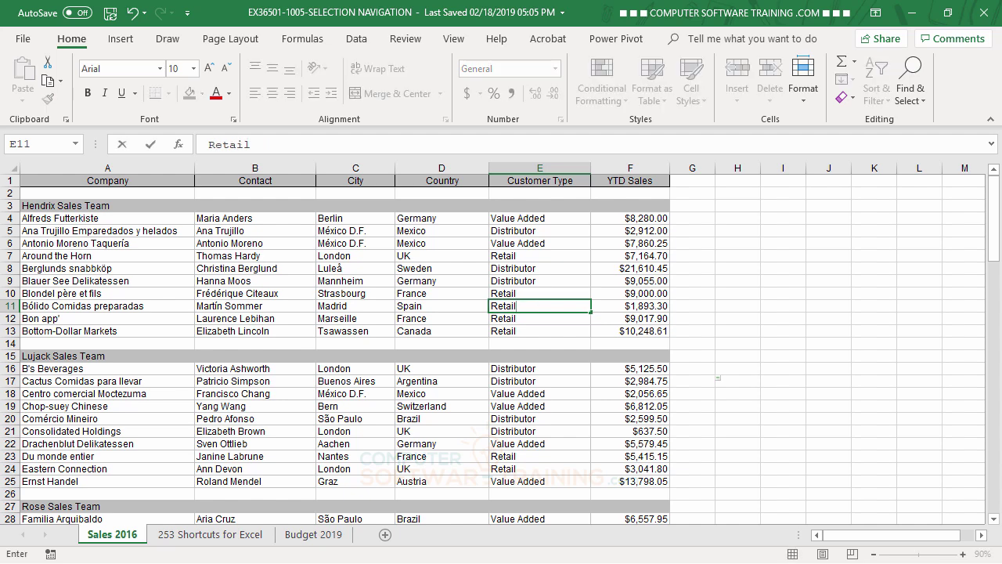
{"action": "key", "text": "Return"}
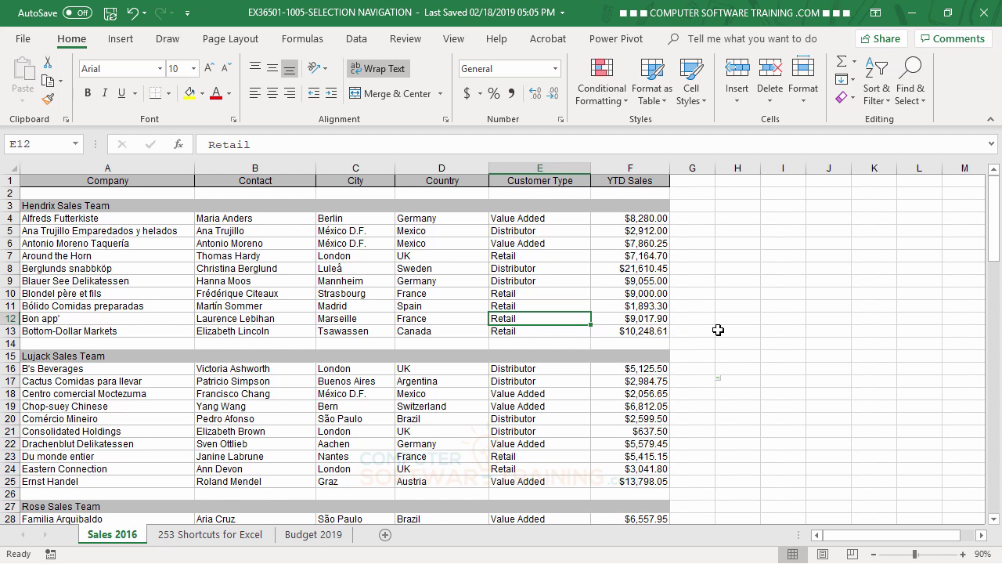
Move cell by cell through the Company column from A7 down to A11 and back up to A6.
{"action": "left_click", "coordinate": [122, 255]}
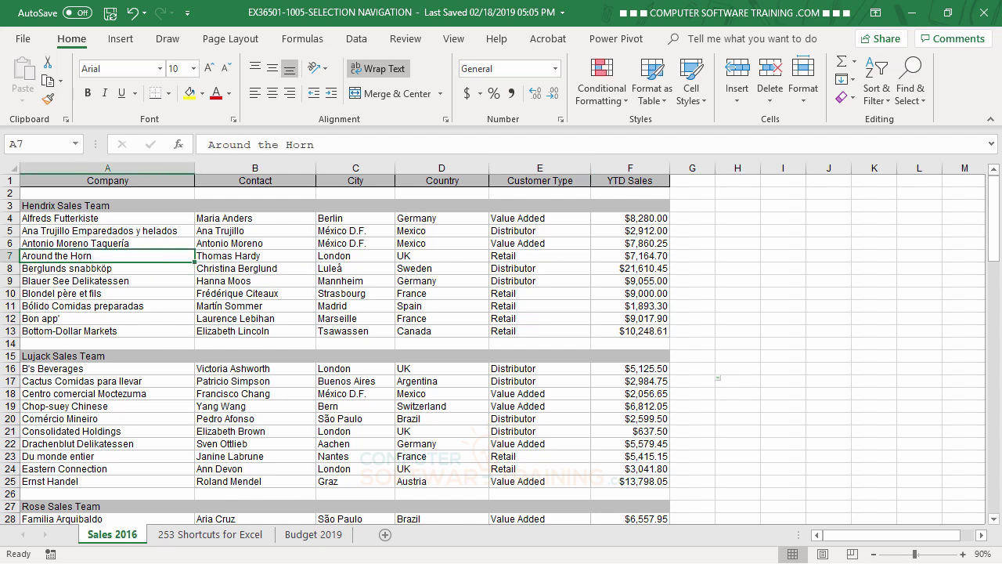
{"action": "key", "text": "Down"}
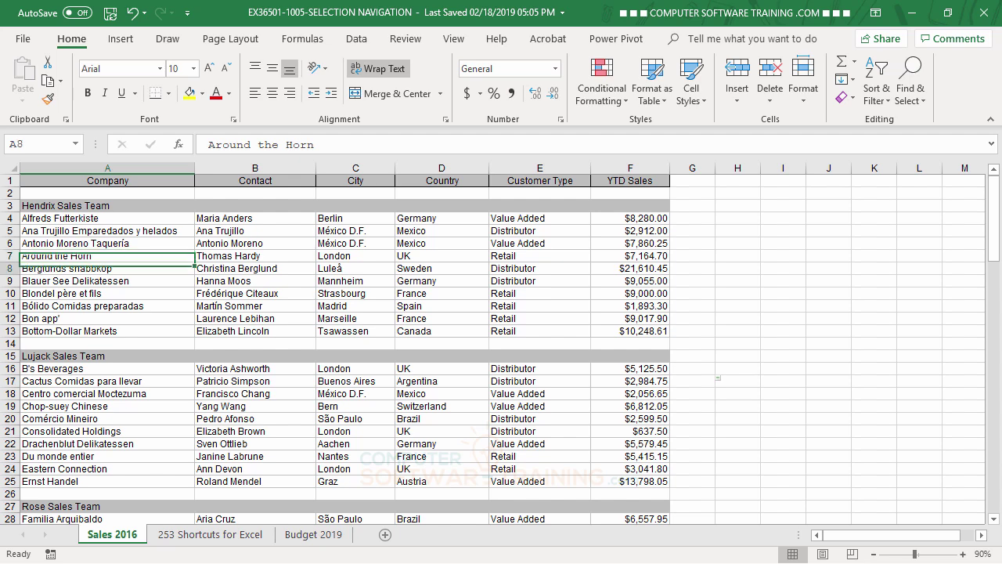
{"action": "key", "text": "Down"}
{"action": "key", "text": "Down"}
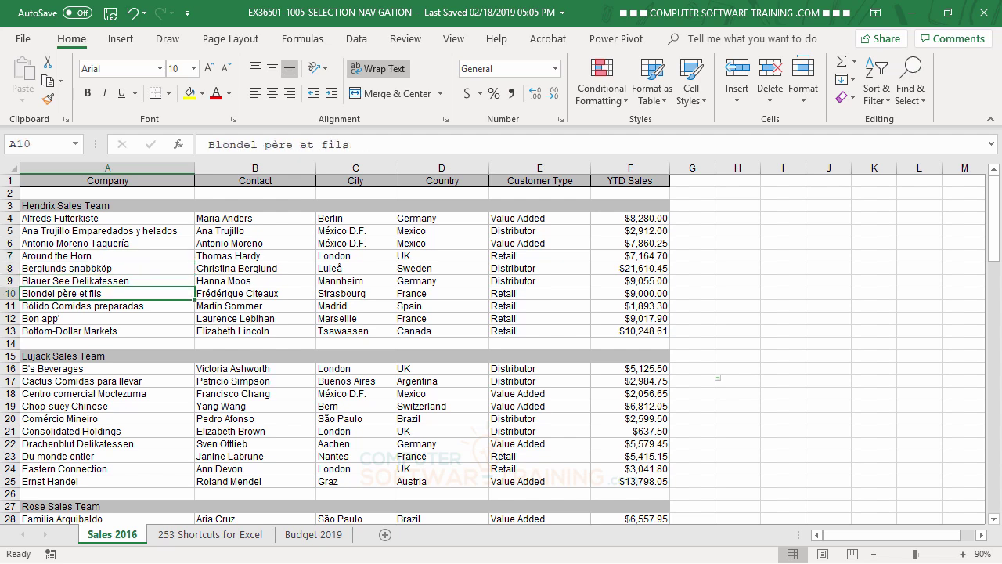
{"action": "key", "text": "Down"}
{"action": "key", "text": "Up"}
{"action": "key", "text": "Up"}
{"action": "key", "text": "Up"}
{"action": "key", "text": "Up"}
{"action": "key", "text": "Up"}
Move cell by cell along row 6 to the Customer Type column and back to the Company cell A6.
{"action": "key", "text": "Right"}
{"action": "key", "text": "Right"}
{"action": "key", "text": "Right"}
{"action": "key", "text": "Right"}
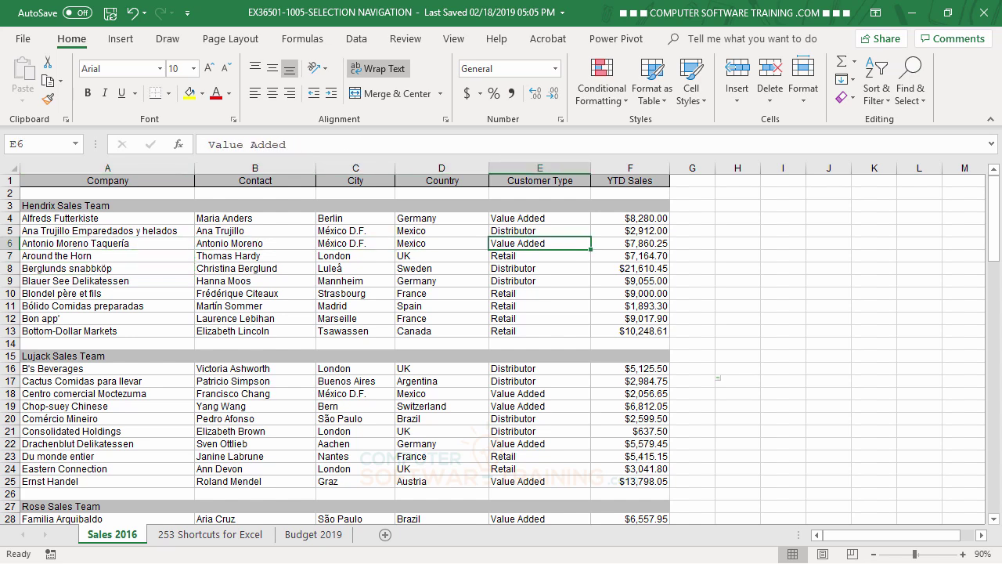
{"action": "key", "text": "Left"}
{"action": "key", "text": "Left"}
{"action": "key", "text": "Left"}
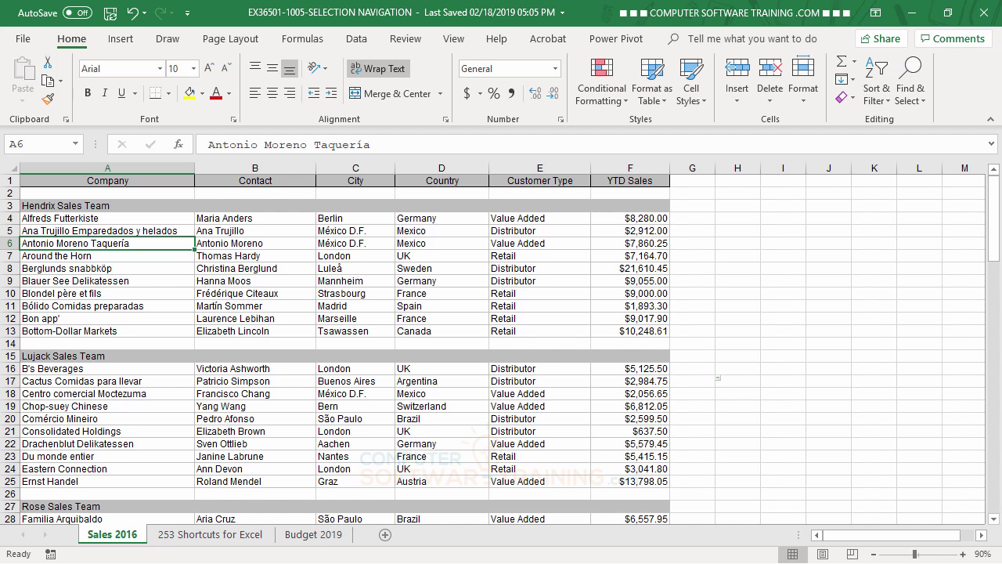
Jump twice from A6 to the last filled cell in row 6 and back to the start of the row.
{"action": "key", "text": "End"}
{"action": "key", "text": "Right"}
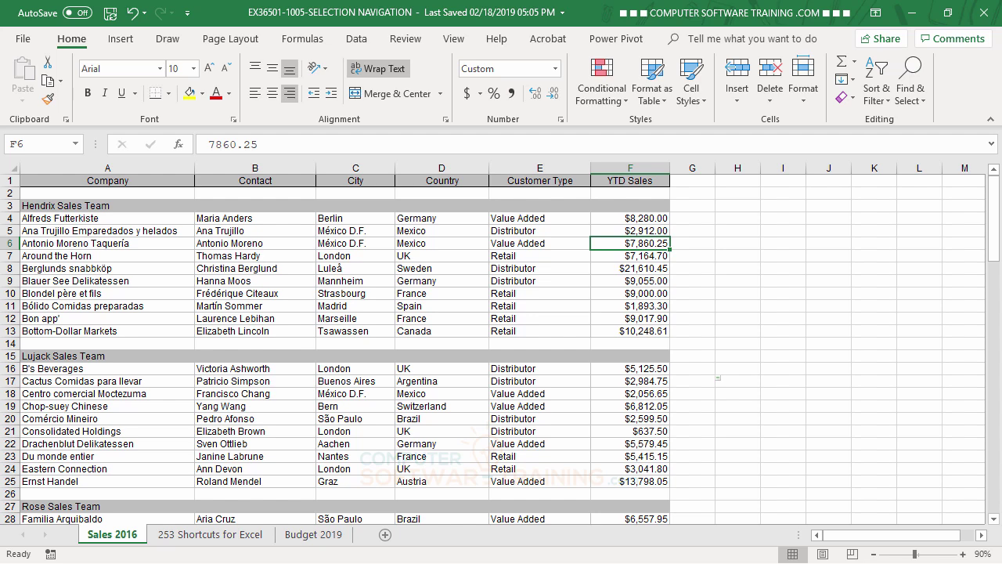
{"action": "key", "text": "Home"}
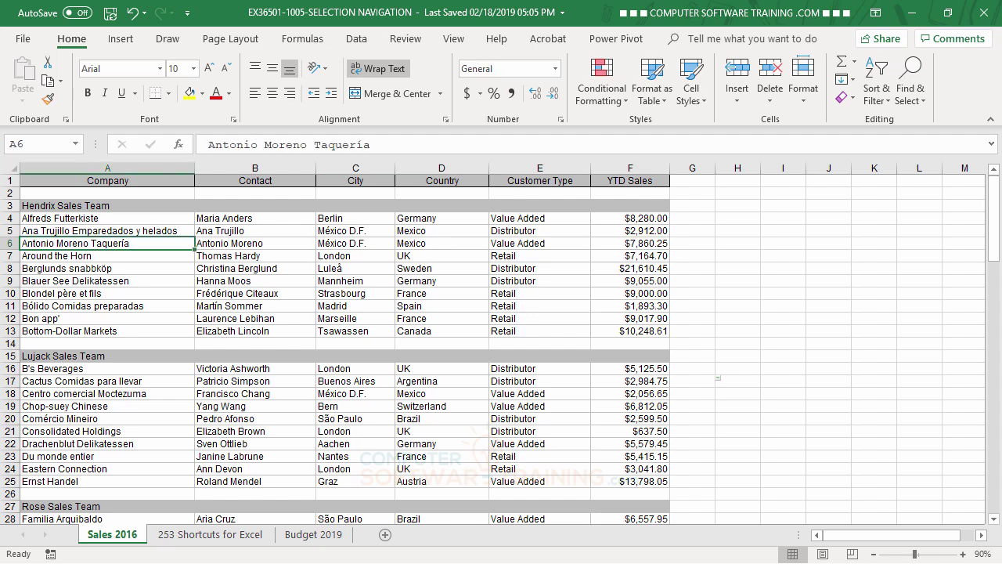
{"action": "key", "text": "End"}
{"action": "key", "text": "Right"}
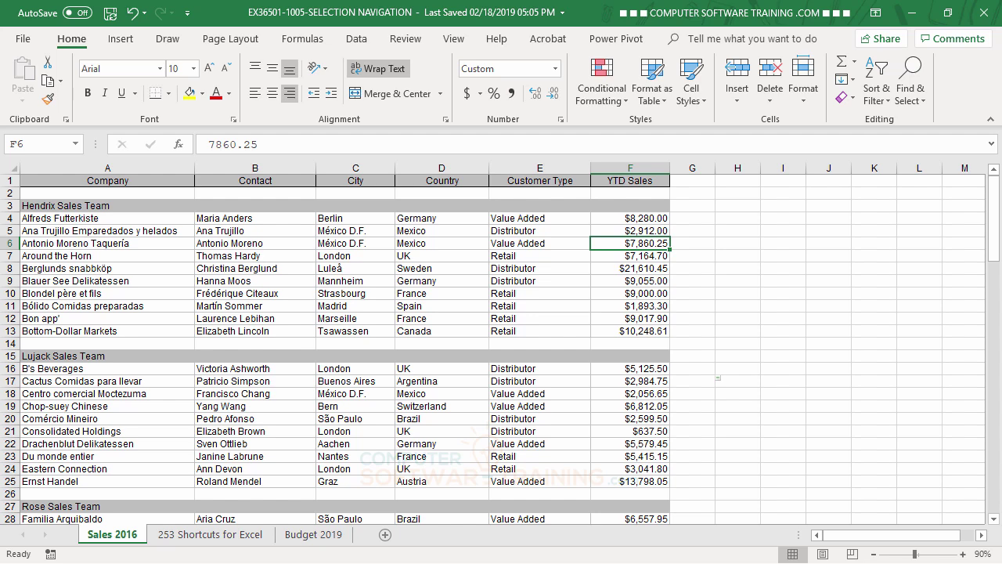
{"action": "key", "text": "Home"}
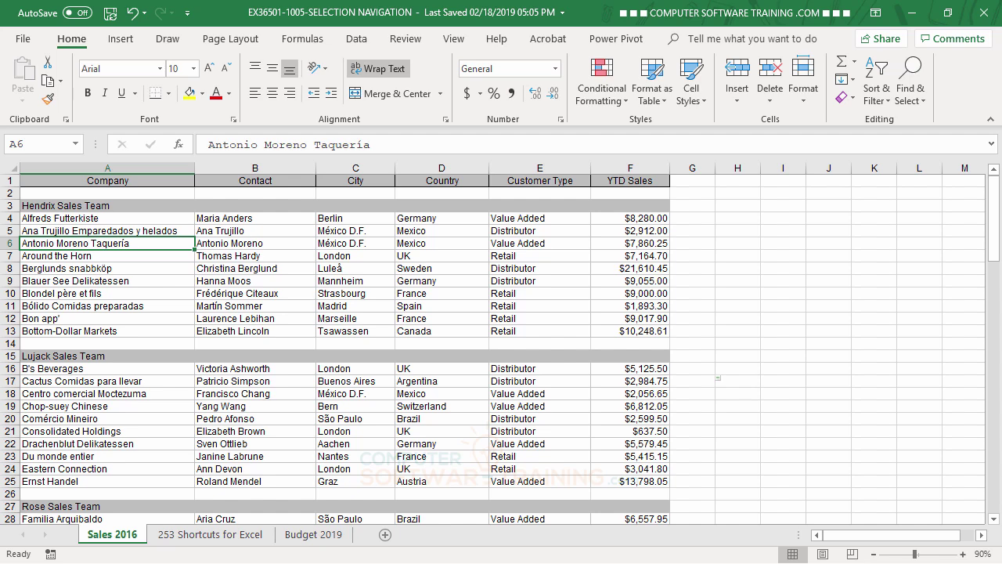
Jump to F6 and between the last and first YTD Sales cells of the Hendrix block, finishing in F13.
{"action": "key", "text": "ctrl+Right"}
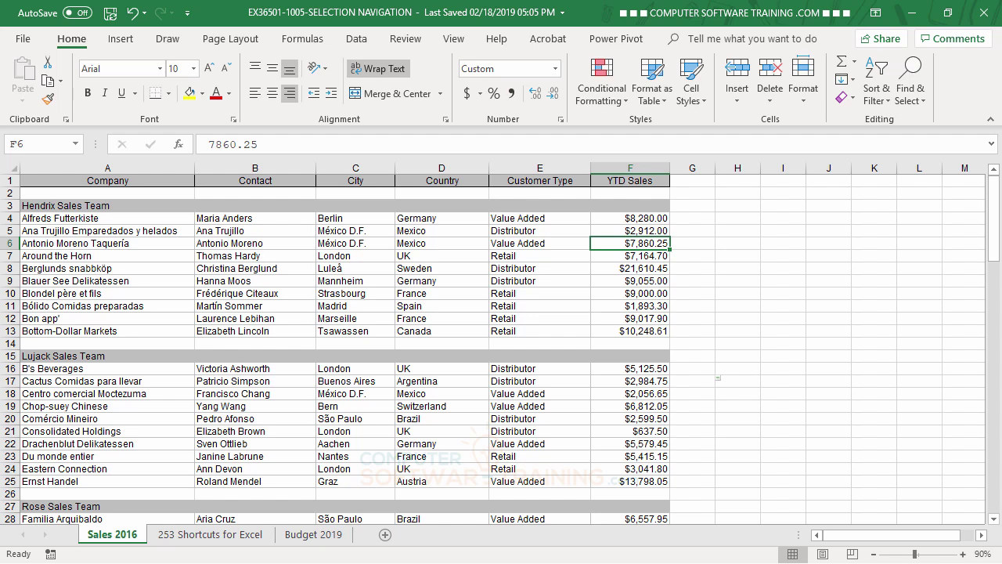
{"action": "key", "text": "ctrl+Down"}
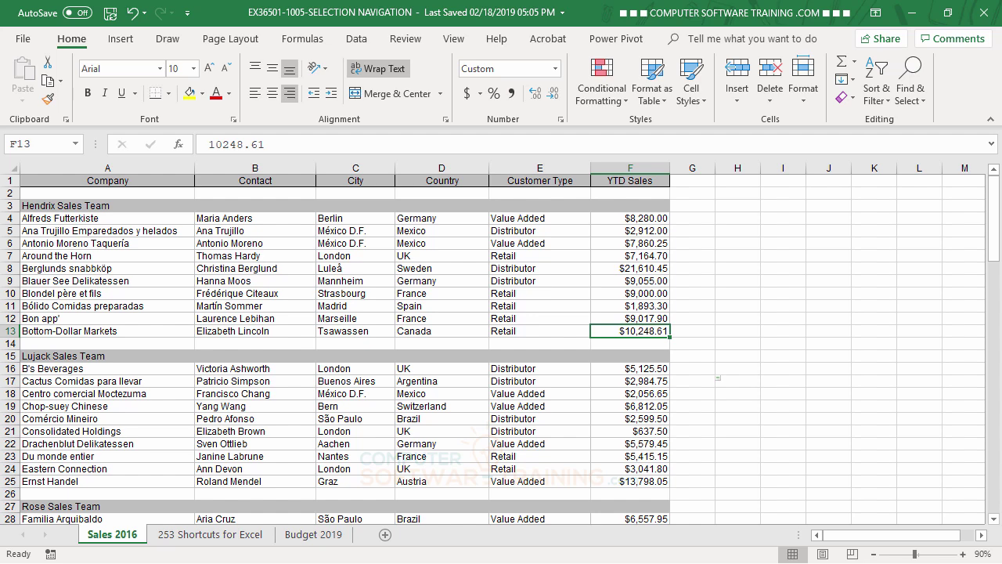
{"action": "key", "text": "ctrl+Up"}
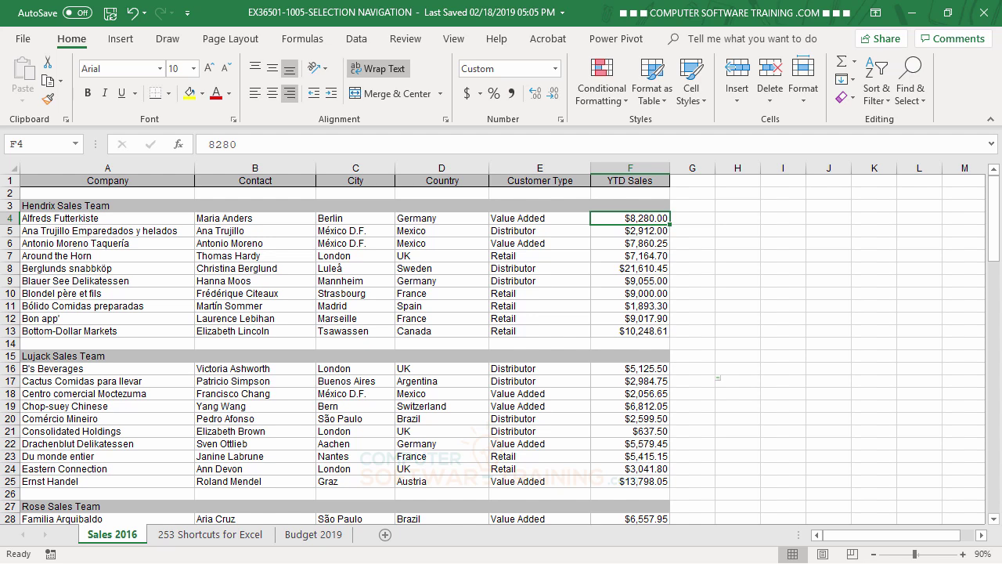
{"action": "key", "text": "ctrl+Down"}
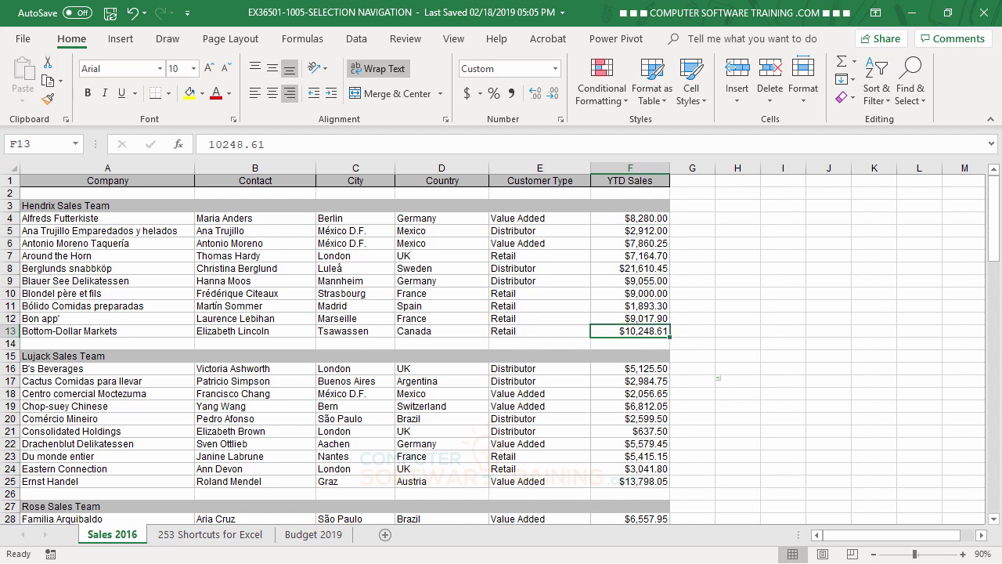
{"action": "key", "text": "Down"}
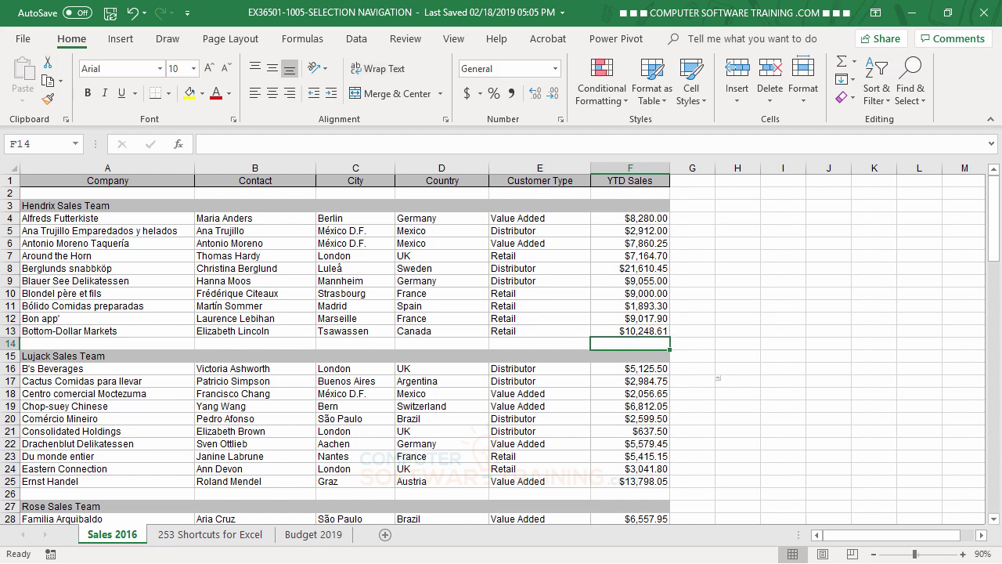
{"action": "key", "text": "Up"}
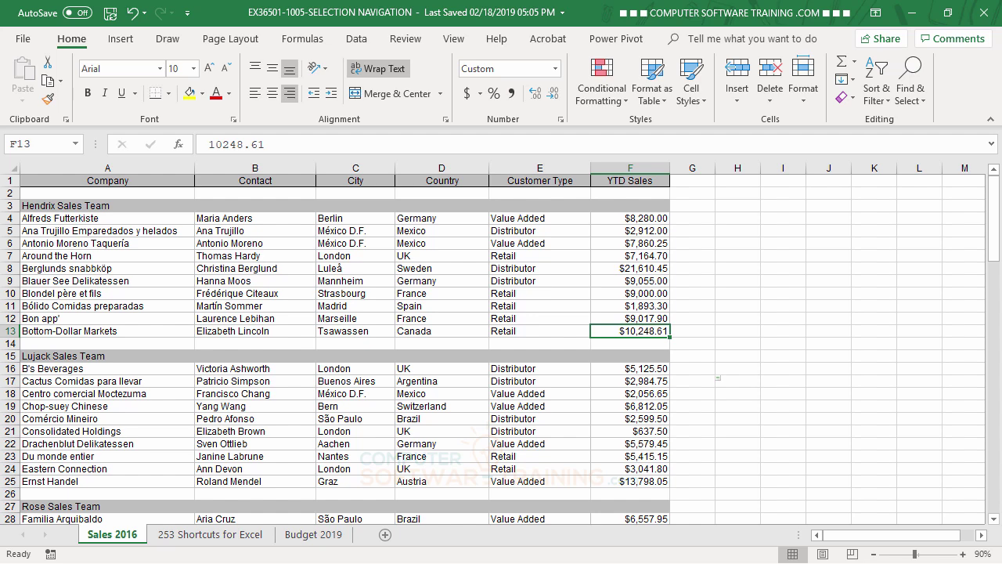
Jump block by block down the YTD Sales column past the Rose team and back up to the header in F1.
{"action": "key", "text": "ctrl+Down"}
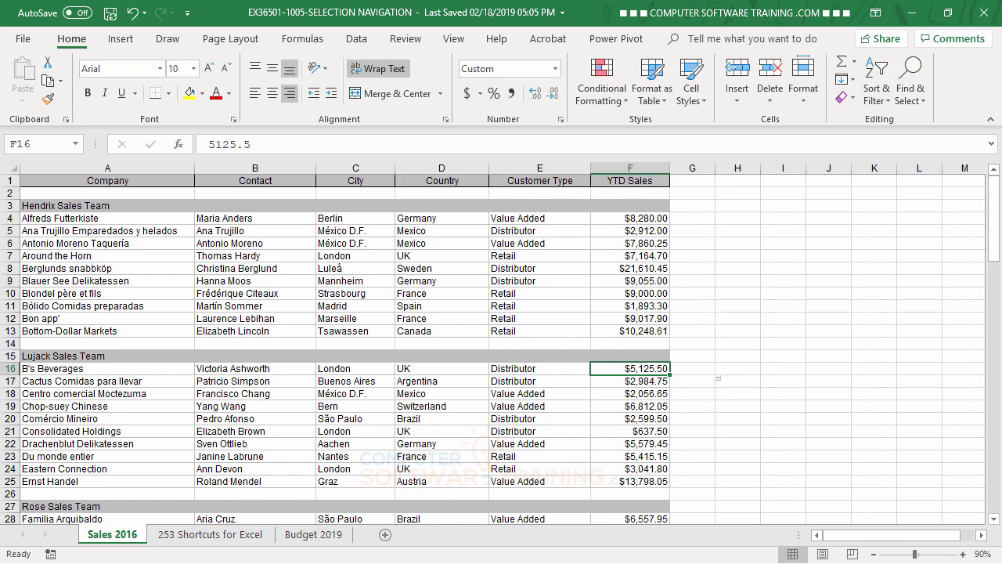
{"action": "key", "text": "ctrl+Down"}
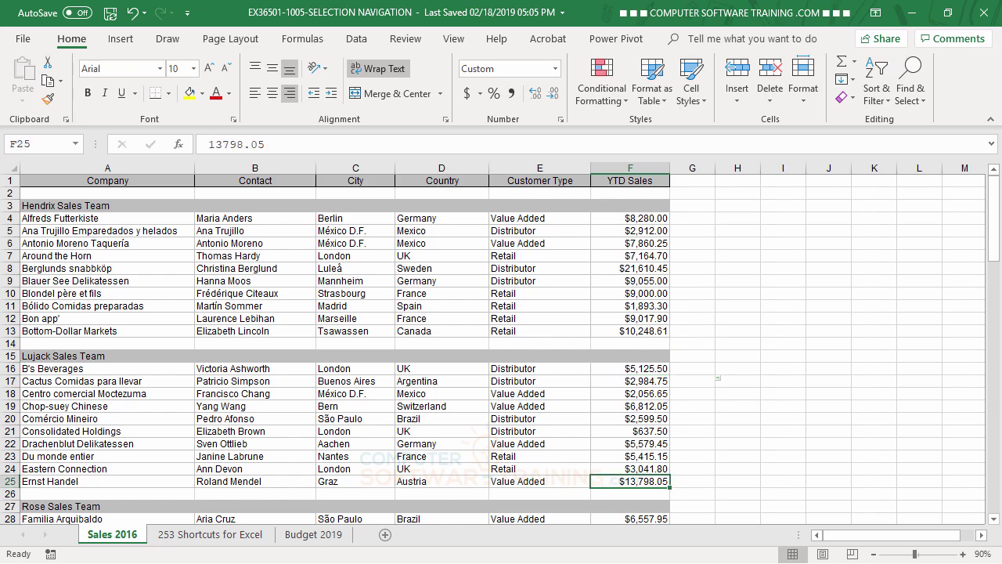
{"action": "key", "text": "ctrl+Down"}
{"action": "key", "text": "ctrl+Down"}
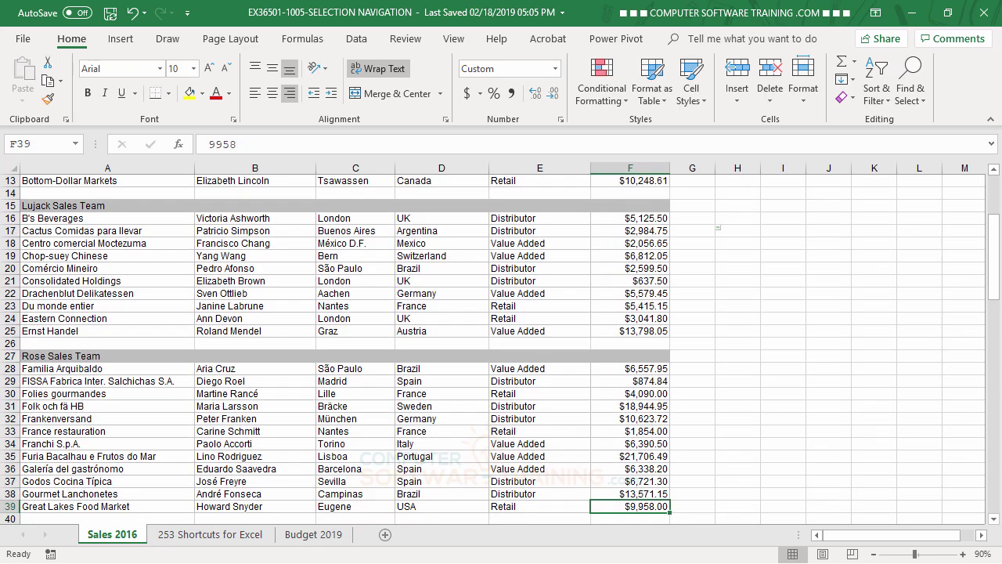
{"action": "key", "text": "ctrl+Down"}
{"action": "key", "text": "ctrl+Up"}
{"action": "key", "text": "ctrl+Up"}
{"action": "key", "text": "ctrl+Up"}
{"action": "key", "text": "ctrl+Up"}
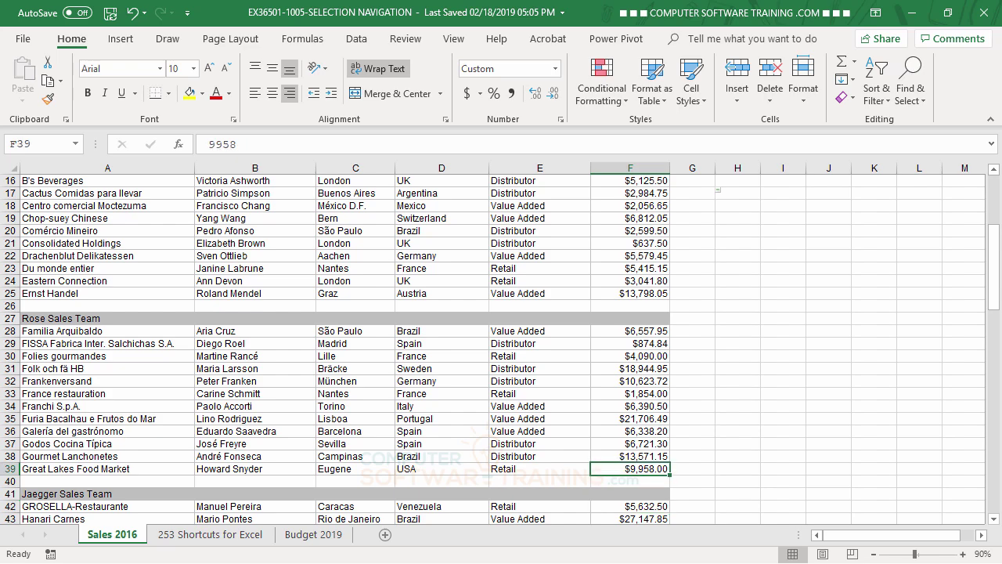
{"action": "key", "text": "ctrl+Up"}
{"action": "key", "text": "ctrl+Up"}
{"action": "key", "text": "ctrl+Up"}
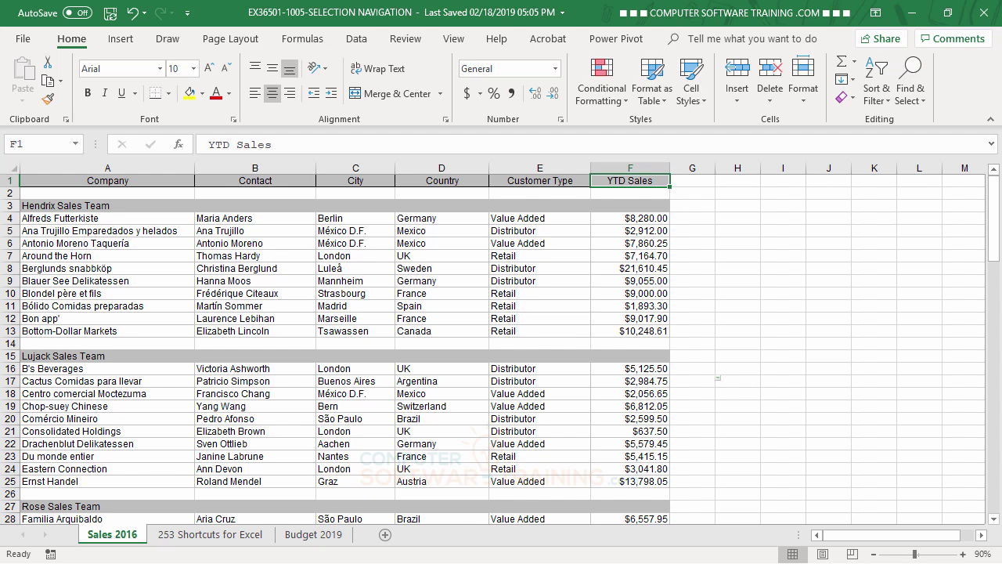
Switch through the 253 Shortcuts for Excel and Budget 2019 worksheets and return to Sales 2016.
{"action": "key", "text": "ctrl+Page_Down"}
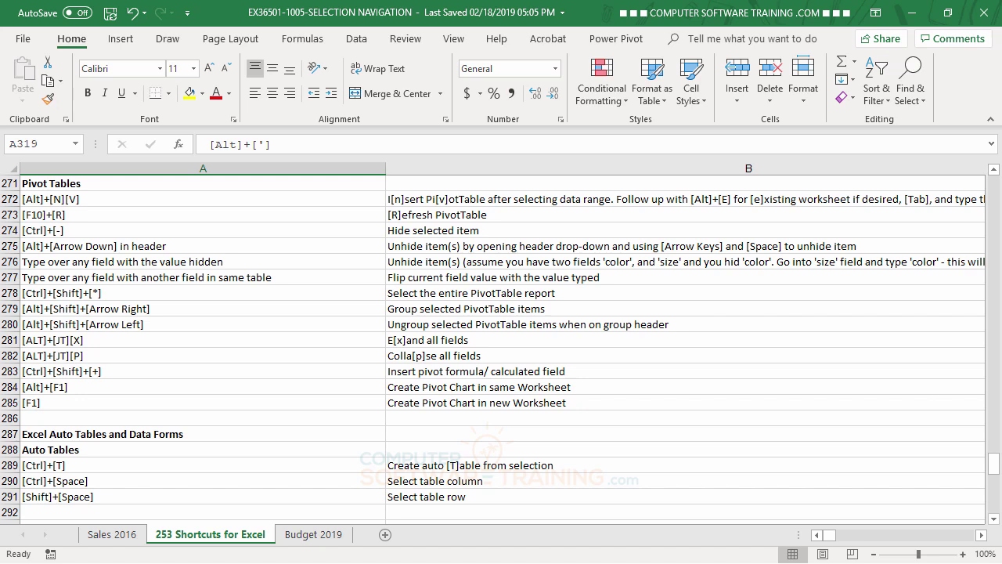
{"action": "key", "text": "ctrl+Page_Down"}
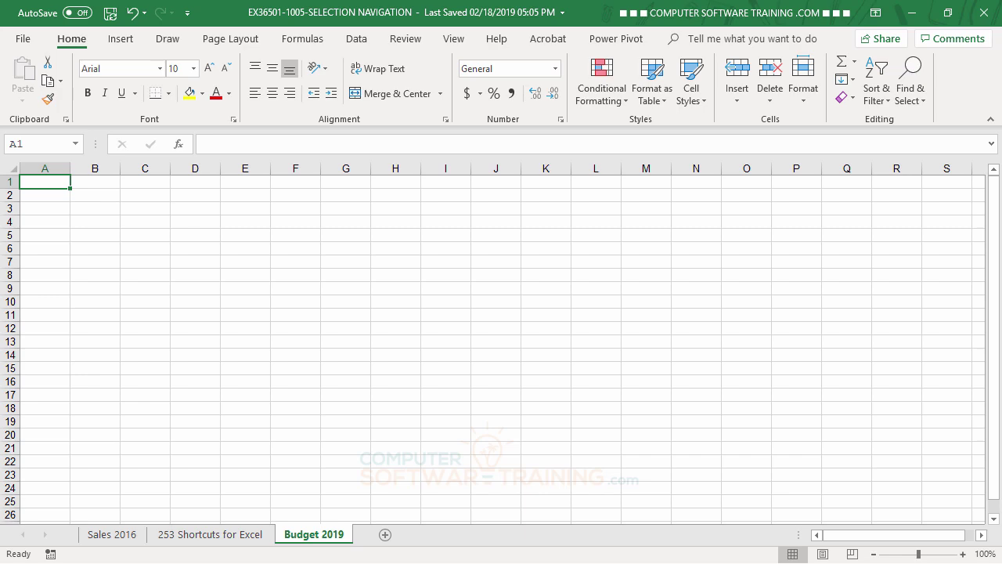
{"action": "key", "text": "ctrl+Page_Up"}
{"action": "key", "text": "ctrl+Page_Up"}
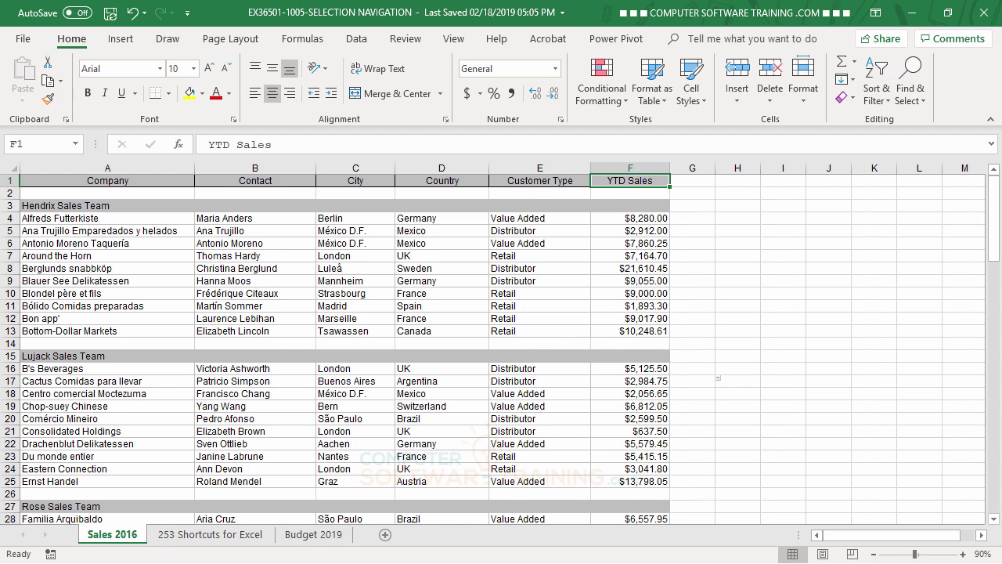
From A6, look through the customer listing to its end, and jump to the last used cell F105 and back to A1.
{"action": "left_click", "coordinate": [104, 231]}
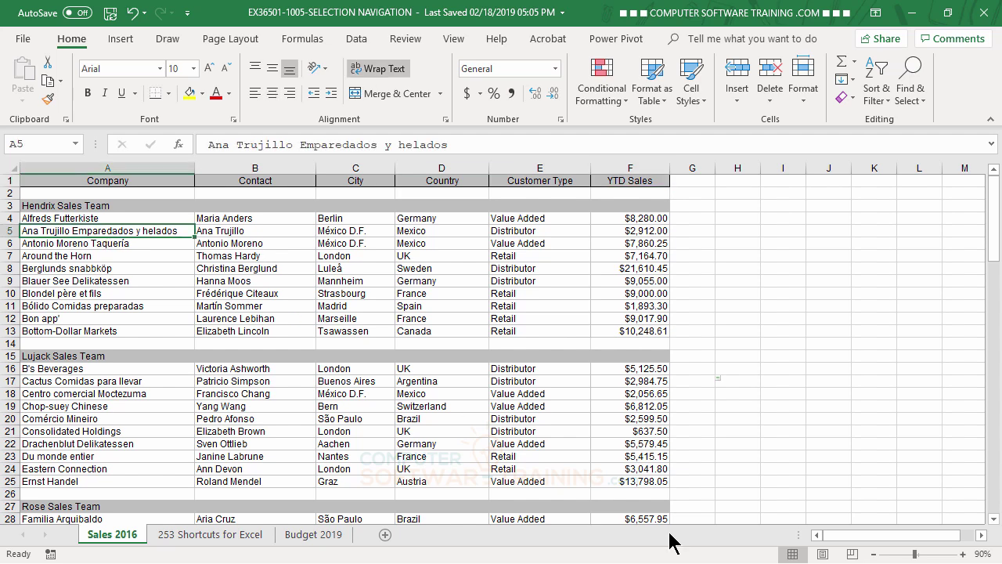
{"action": "key", "text": "Down"}
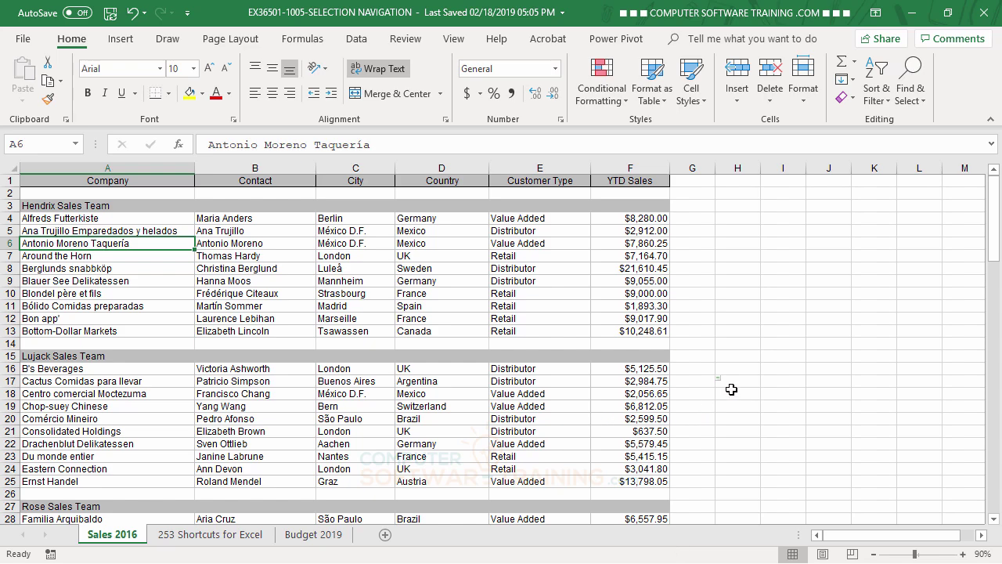
{"action": "scroll", "coordinate": [731, 389], "scroll_direction": "down", "scroll_amount": 10}
{"action": "scroll", "coordinate": [732, 388], "scroll_direction": "down", "scroll_amount": 20}
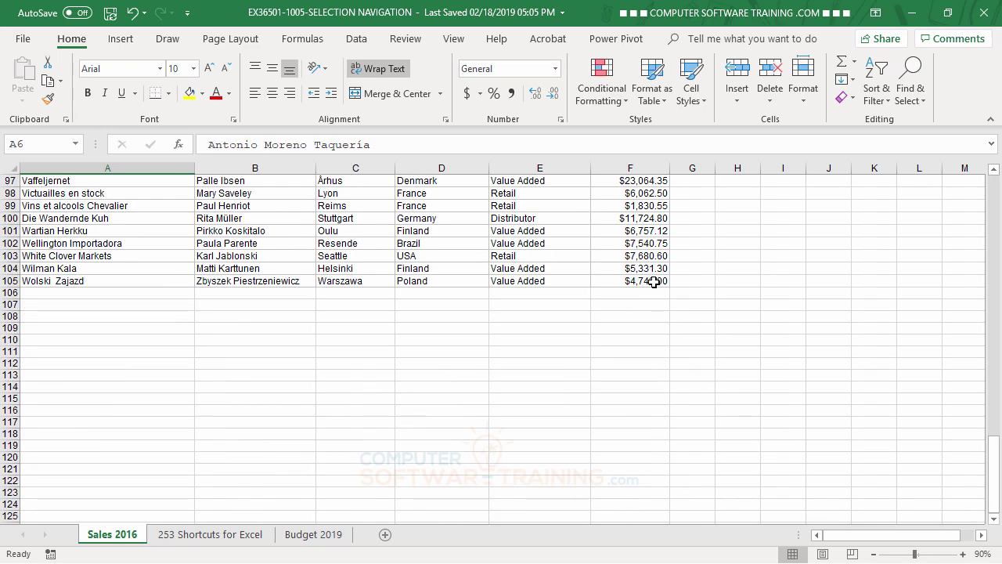
{"action": "scroll", "coordinate": [756, 311], "scroll_direction": "up", "scroll_amount": 12}
{"action": "scroll", "coordinate": [765, 310], "scroll_direction": "up", "scroll_amount": 20}
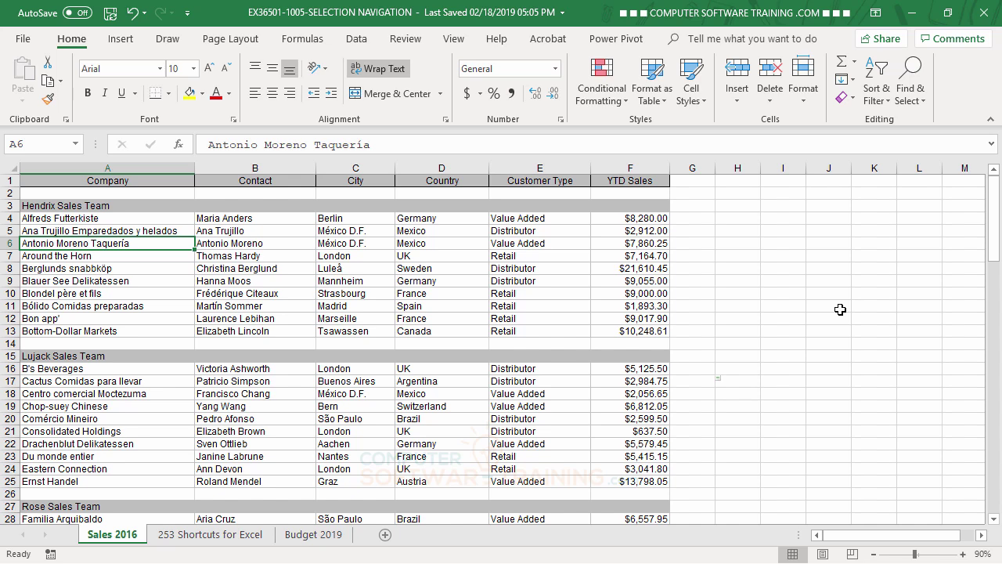
{"action": "key", "text": "ctrl+End"}
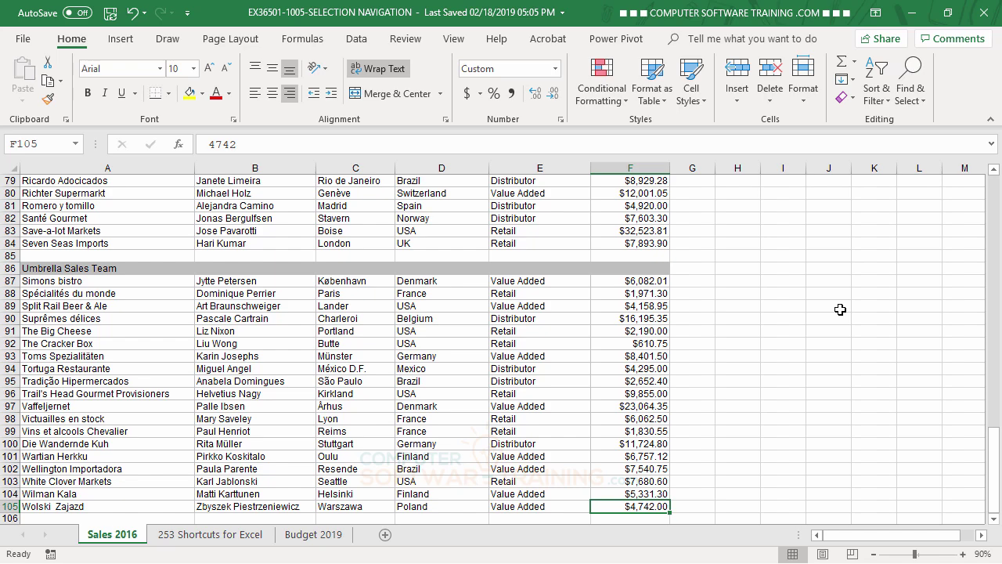
{"action": "key", "text": "ctrl+Home"}
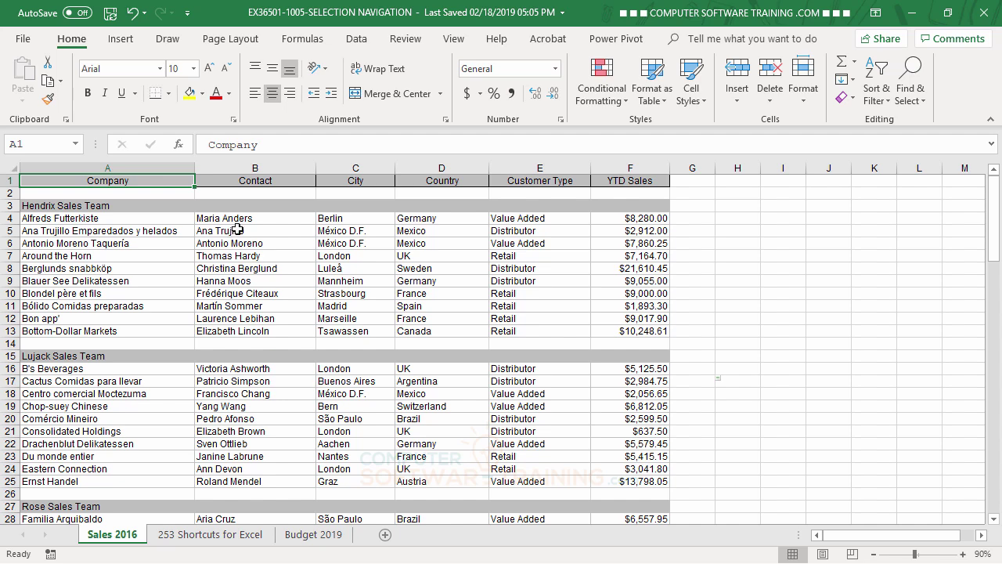
Format the contact names in B5:B12 as bold and italic.
{"action": "left_click_drag", "start_coordinate": [237, 230], "coordinate": [237, 317]}
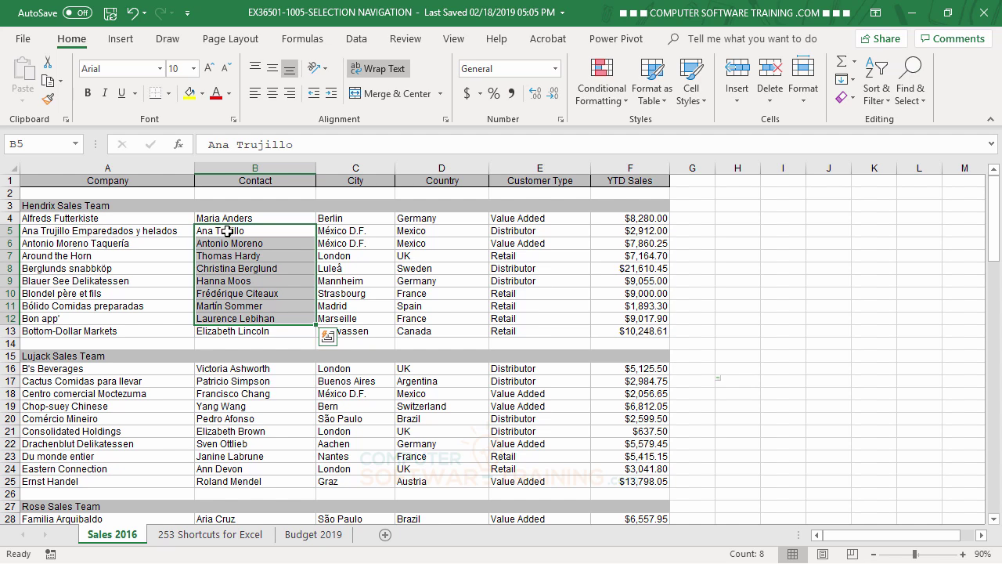
{"action": "left_click", "coordinate": [227, 231]}
{"action": "left_click_drag", "start_coordinate": [227, 233], "coordinate": [235, 312]}
{"action": "left_click", "coordinate": [89, 93]}
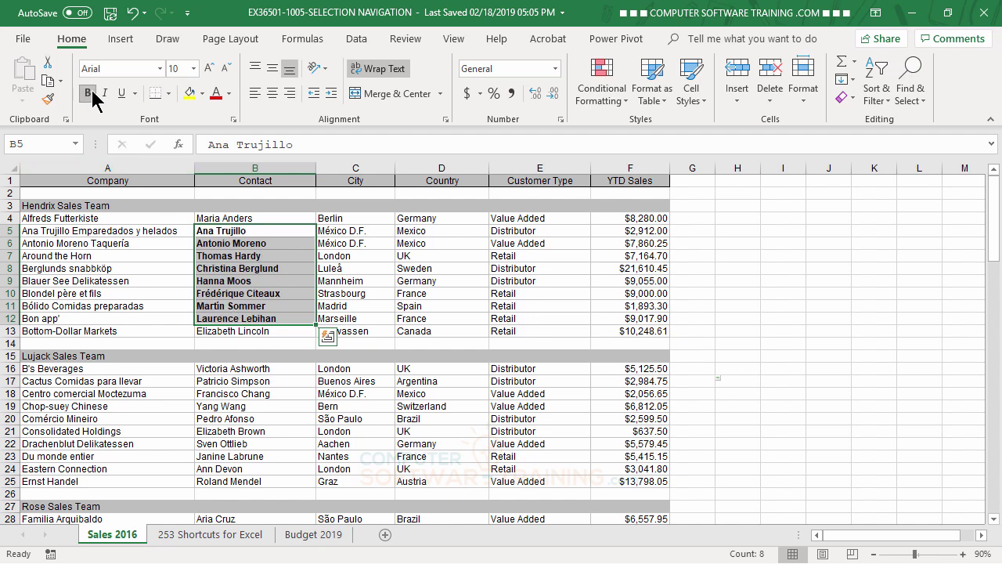
{"action": "left_click", "coordinate": [104, 93]}
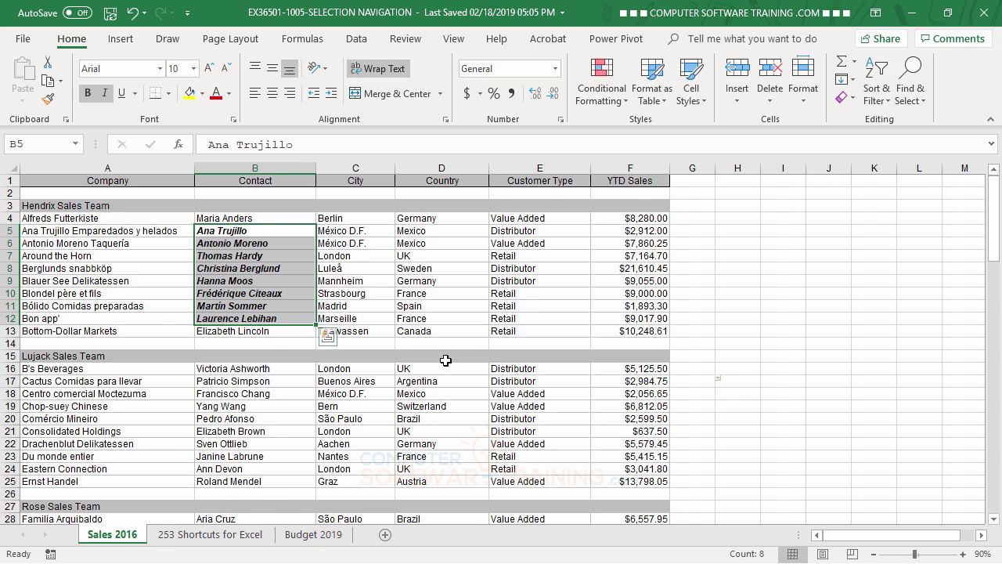
Select the range D6:F10, starting at the country in D6 and extending it cell by cell down and across to YTD Sales.
{"action": "left_click", "coordinate": [431, 245]}
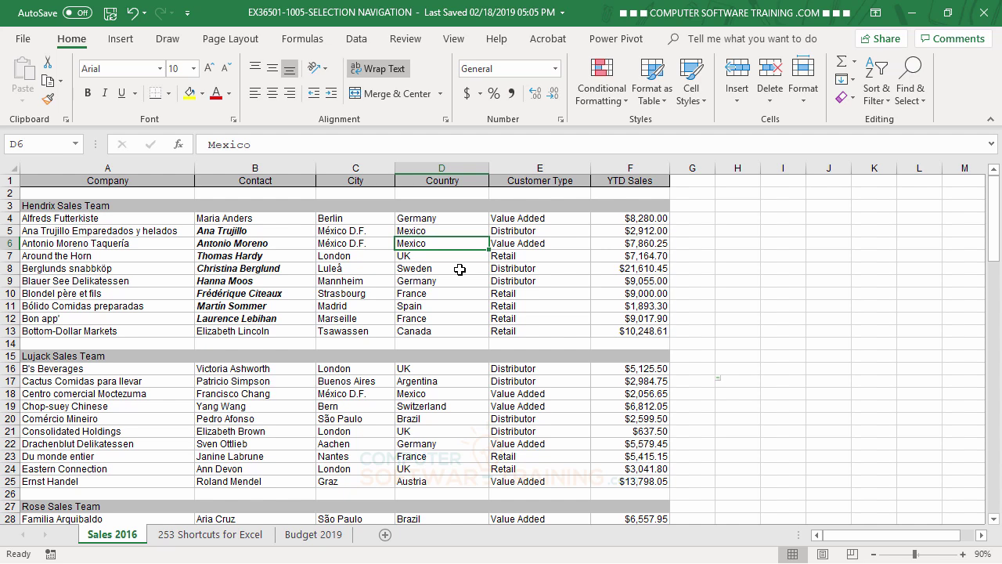
{"action": "key", "text": "shift+Down"}
{"action": "key", "text": "shift+Down"}
{"action": "key", "text": "shift+Down"}
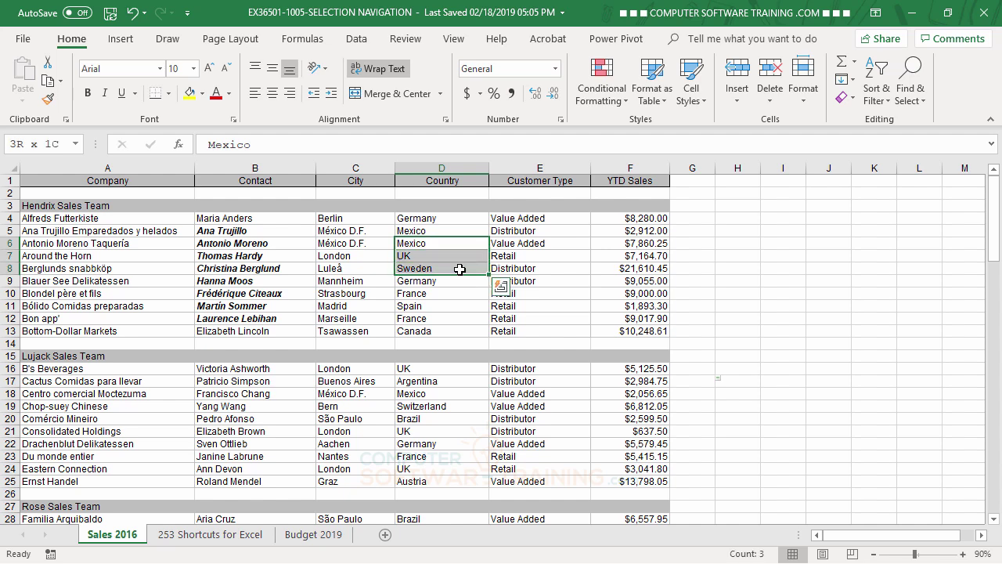
{"action": "key", "text": "shift+Down"}
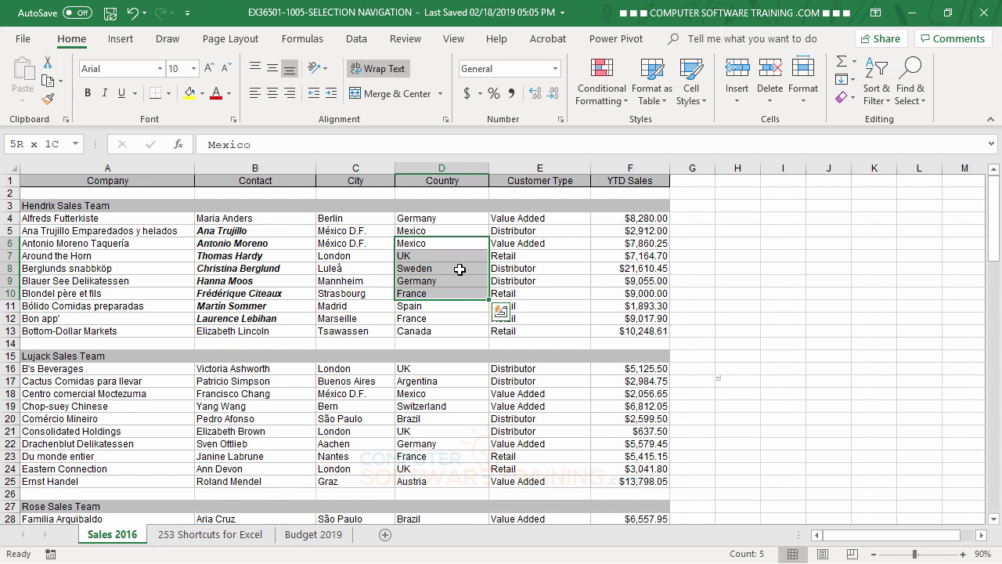
{"action": "key", "text": "shift+Right"}
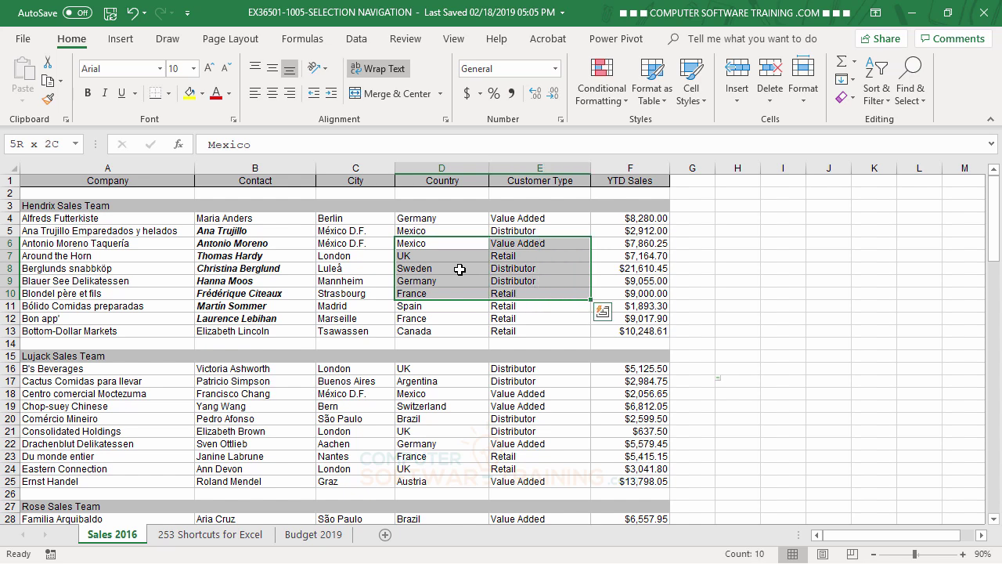
{"action": "key", "text": "shift+Right"}
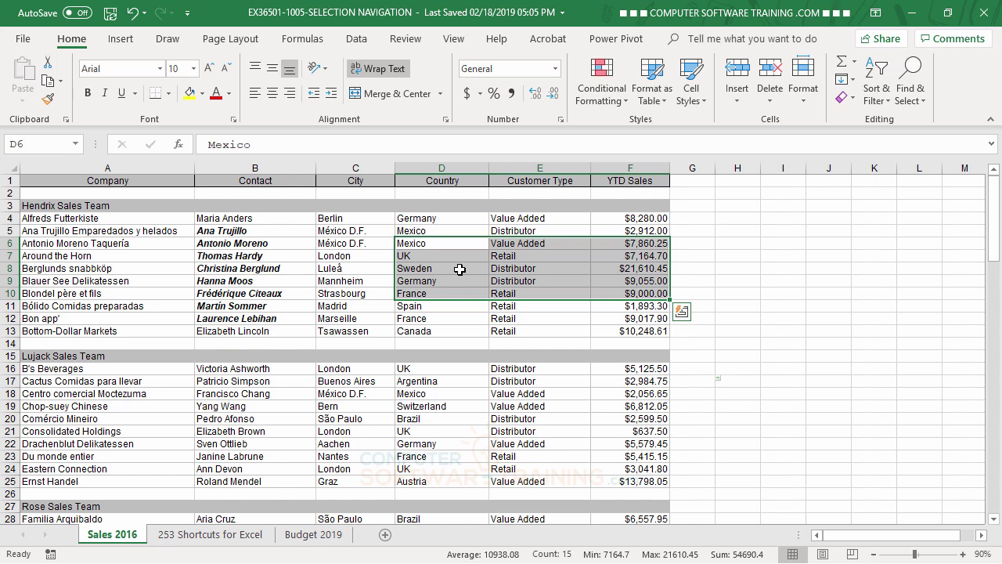
Look through the shortcut list on the 253 Shortcuts for Excel worksheet and return to Sales 2016.
{"action": "left_click", "coordinate": [186, 539]}
{"action": "scroll", "coordinate": [232, 426], "scroll_direction": "up", "scroll_amount": 4}
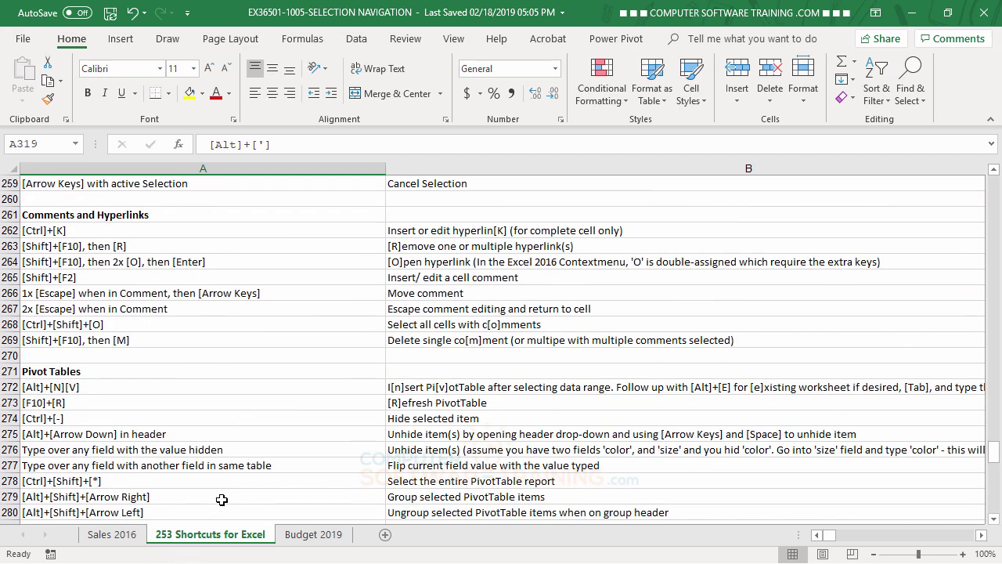
{"action": "scroll", "coordinate": [219, 470], "scroll_direction": "up", "scroll_amount": 14}
{"action": "scroll", "coordinate": [220, 466], "scroll_direction": "up", "scroll_amount": 13}
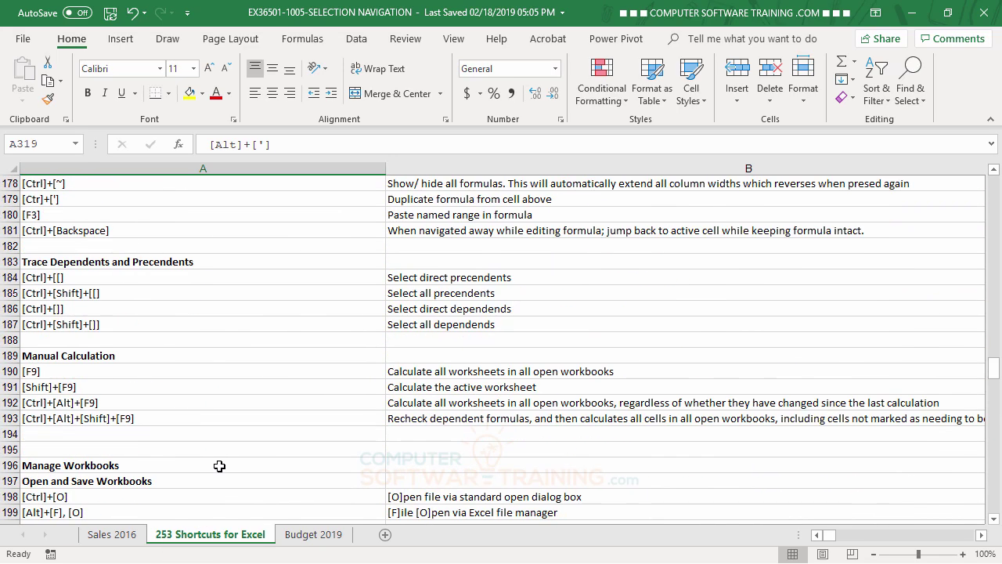
{"action": "scroll", "coordinate": [220, 466], "scroll_direction": "down", "scroll_amount": 6}
{"action": "scroll", "coordinate": [220, 466], "scroll_direction": "up", "scroll_amount": 17}
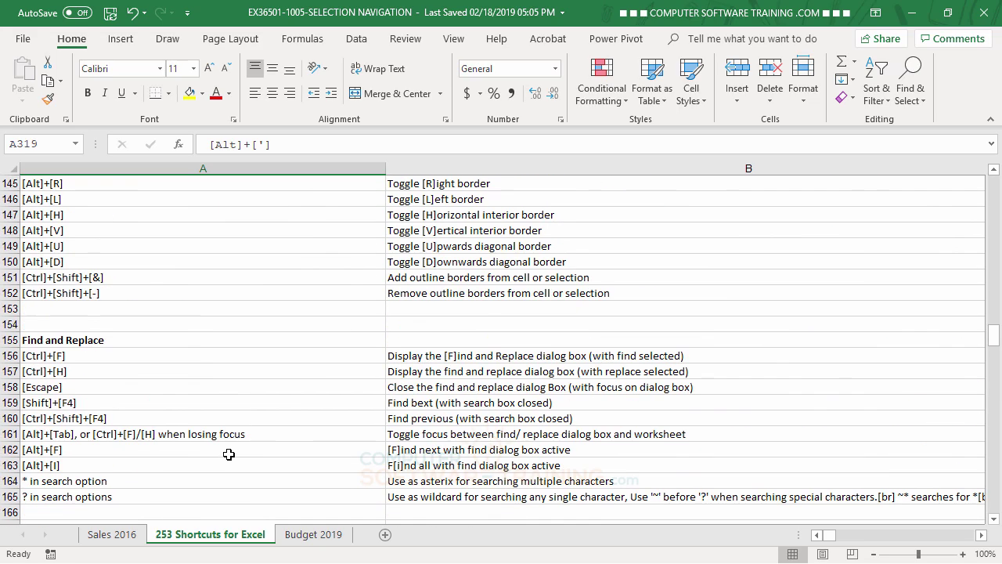
{"action": "scroll", "coordinate": [224, 458], "scroll_direction": "down", "scroll_amount": 13}
{"action": "left_click", "coordinate": [112, 535]}
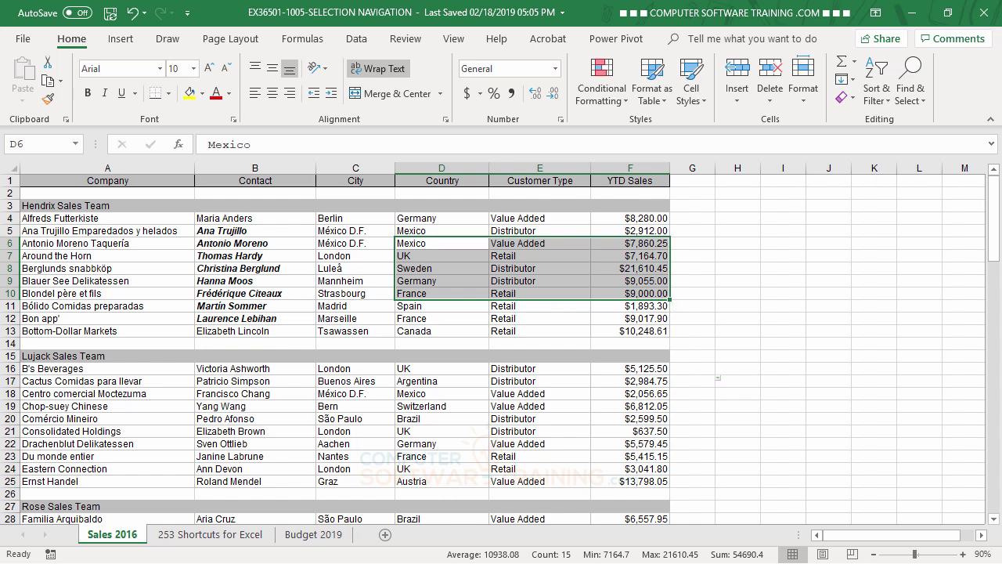
Apply bold and italic to the selected range D6:F10, and remove both formats again.
{"action": "key", "text": "ctrl+b"}
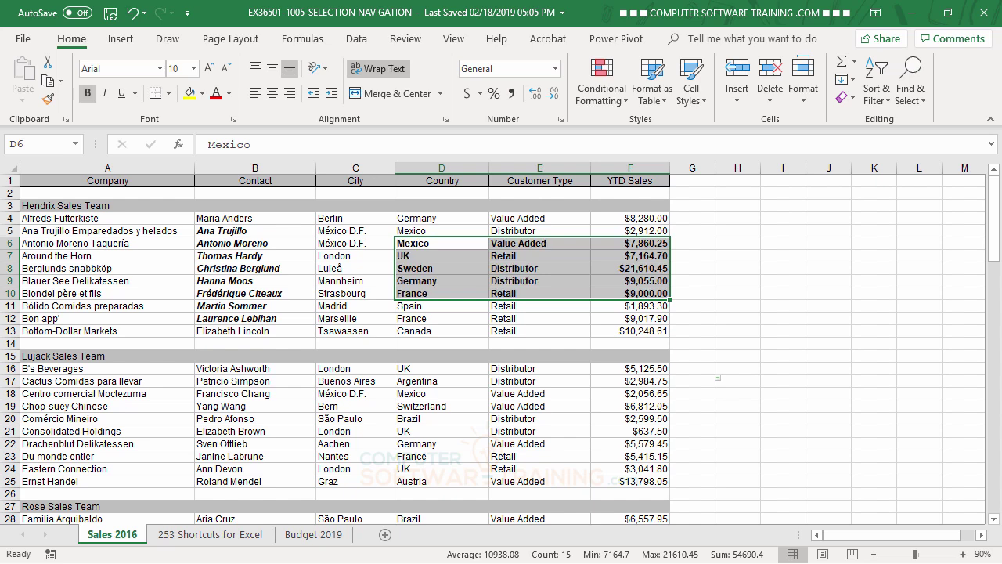
{"action": "key", "text": "ctrl+i"}
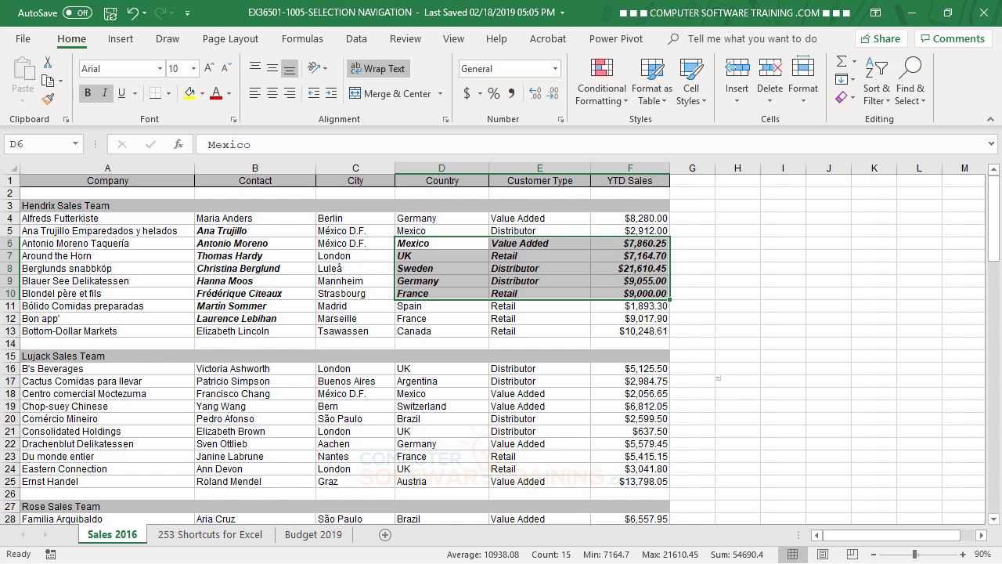
{"action": "key", "text": "ctrl+i"}
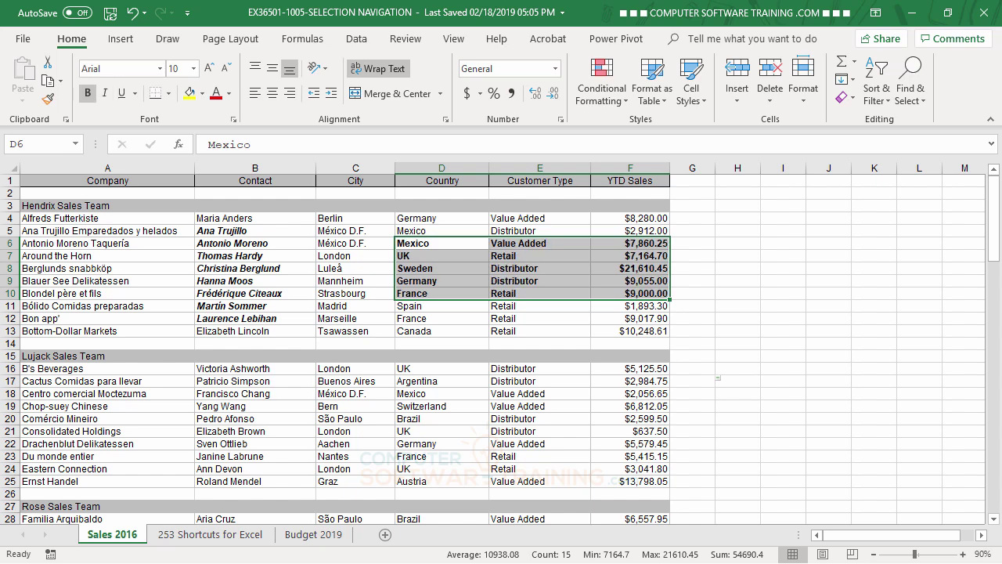
{"action": "key", "text": "ctrl+b"}
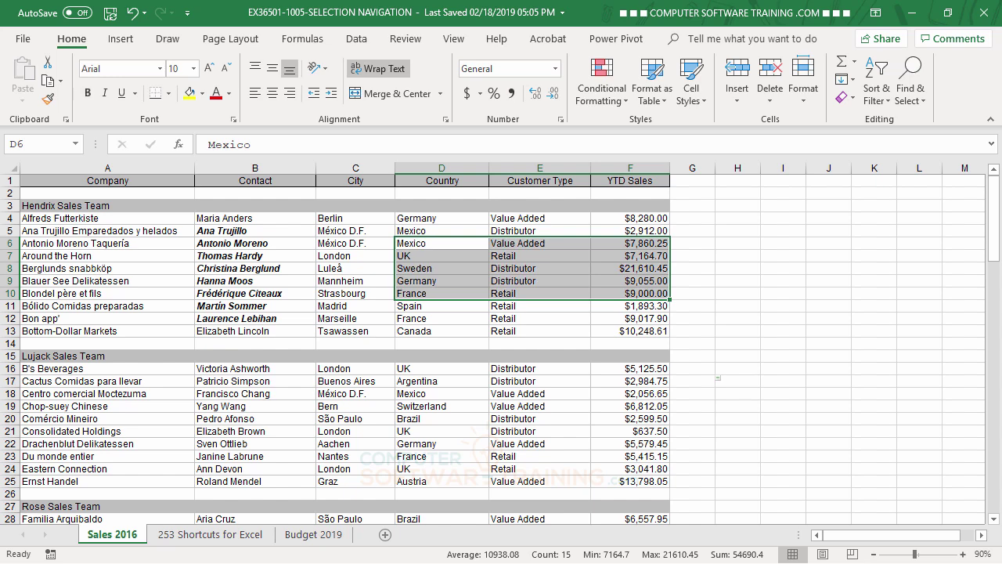
Select the customer record A10:F10 twice, starting from A10 each time, and finish on the empty cell D14.
{"action": "left_click", "coordinate": [502, 441]}
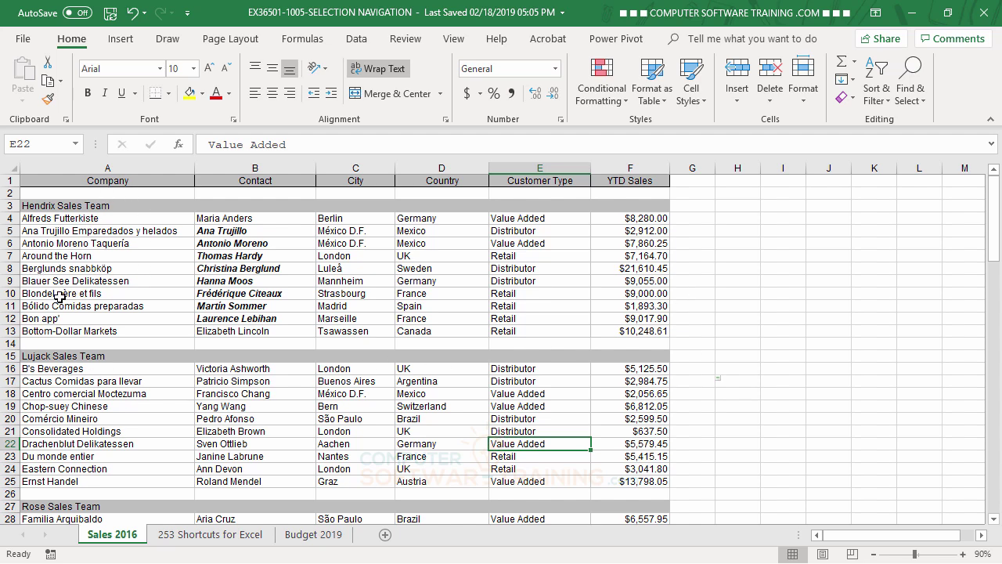
{"action": "left_click", "coordinate": [85, 295]}
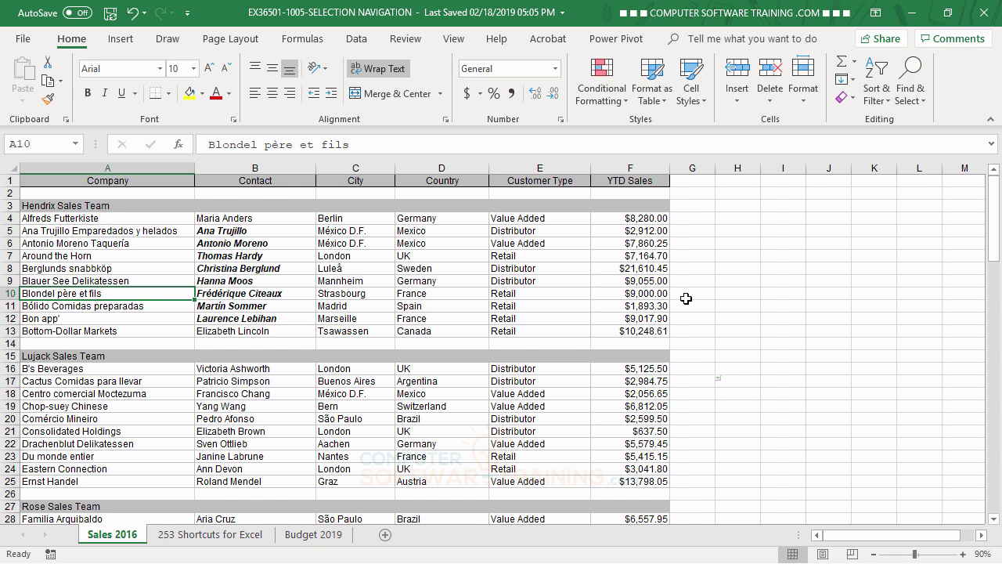
{"action": "left_click_drag", "start_coordinate": [73, 292], "coordinate": [625, 294]}
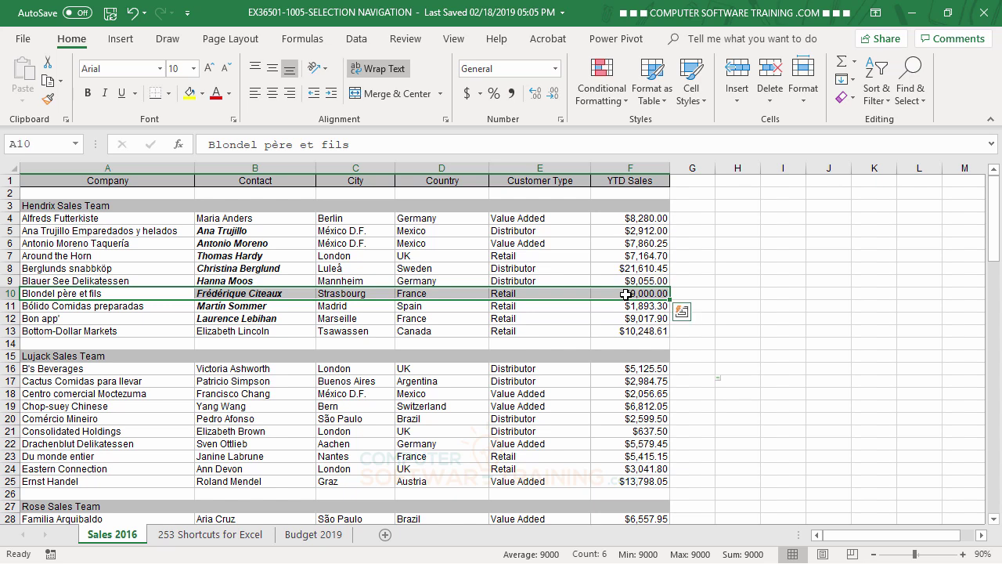
{"action": "left_click", "coordinate": [71, 294]}
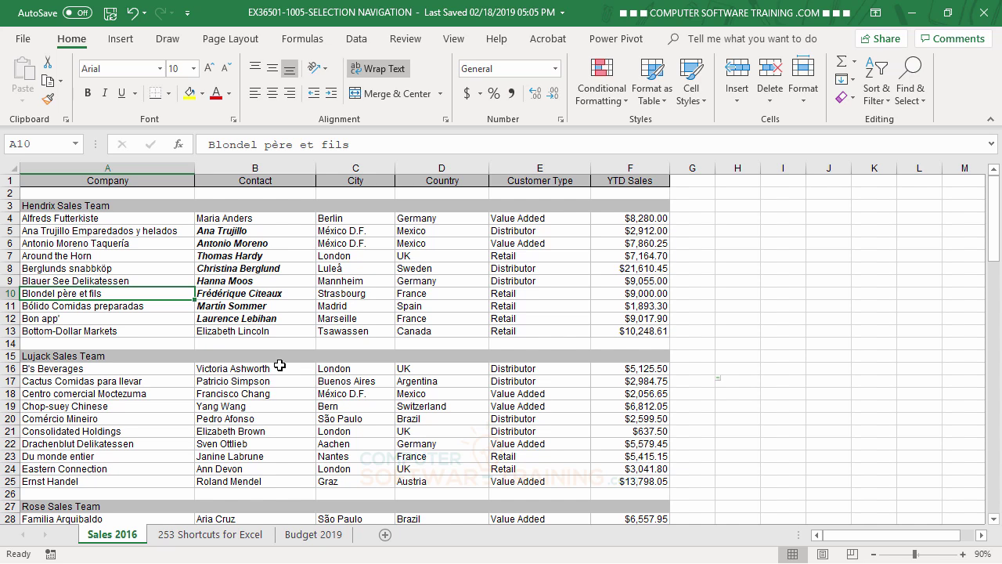
{"action": "key", "text": "ctrl+shift+Right"}
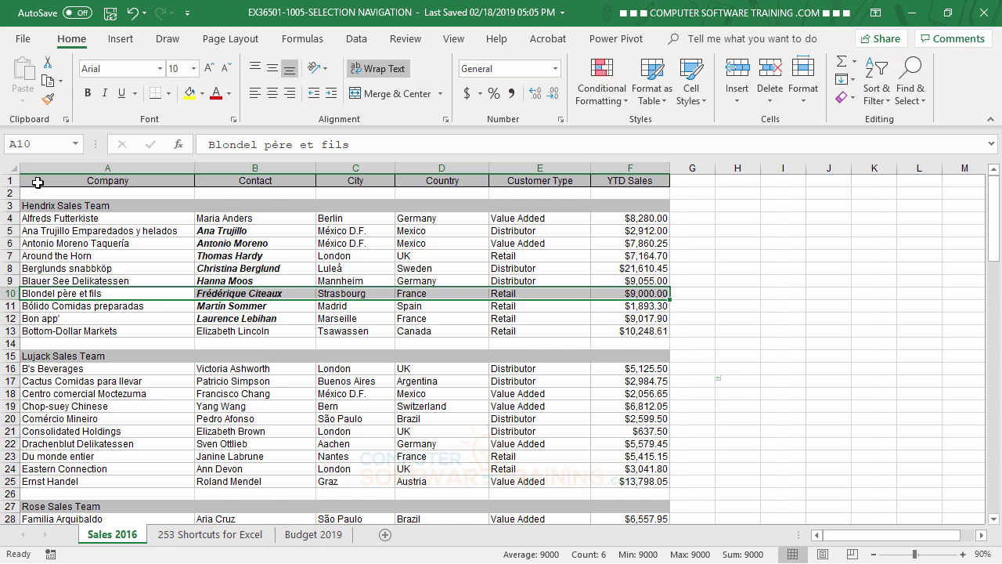
{"action": "left_click_drag", "start_coordinate": [37, 184], "coordinate": [141, 179]}
{"action": "left_click", "coordinate": [405, 342]}
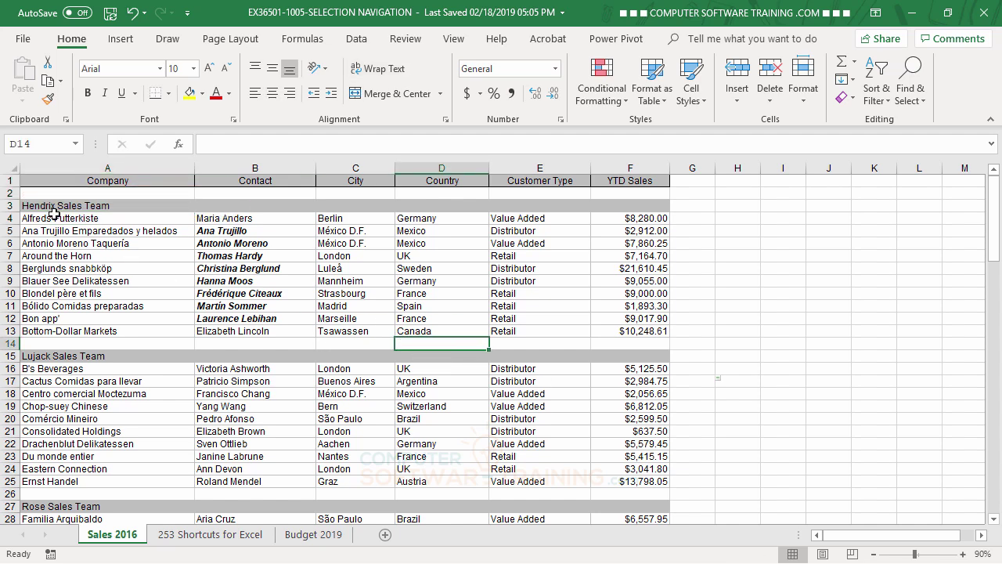
Format the entire worksheet in Courier New at size 11, and deselect it by selecting cell I11.
{"action": "left_click", "coordinate": [11, 167]}
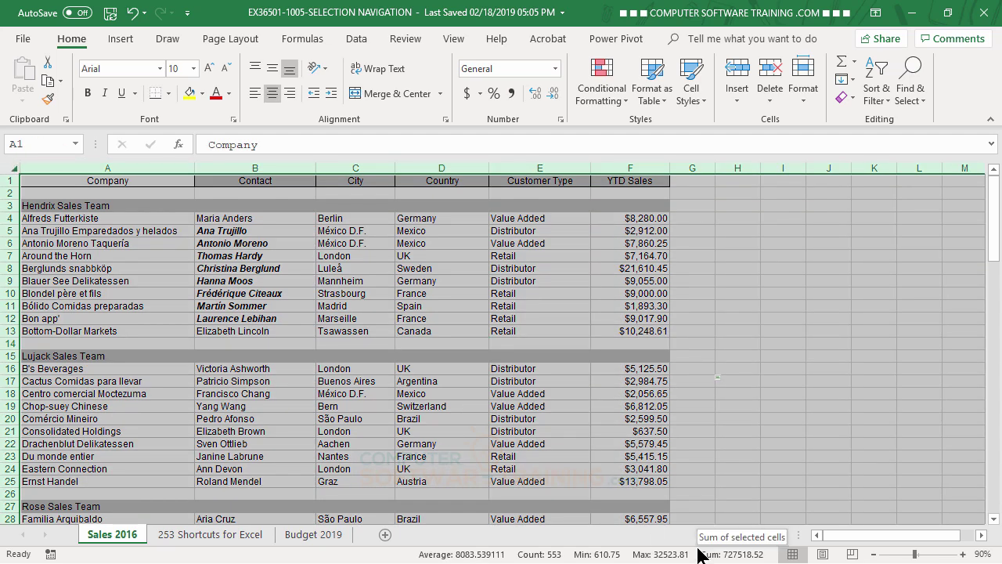
{"action": "left_click", "coordinate": [160, 68]}
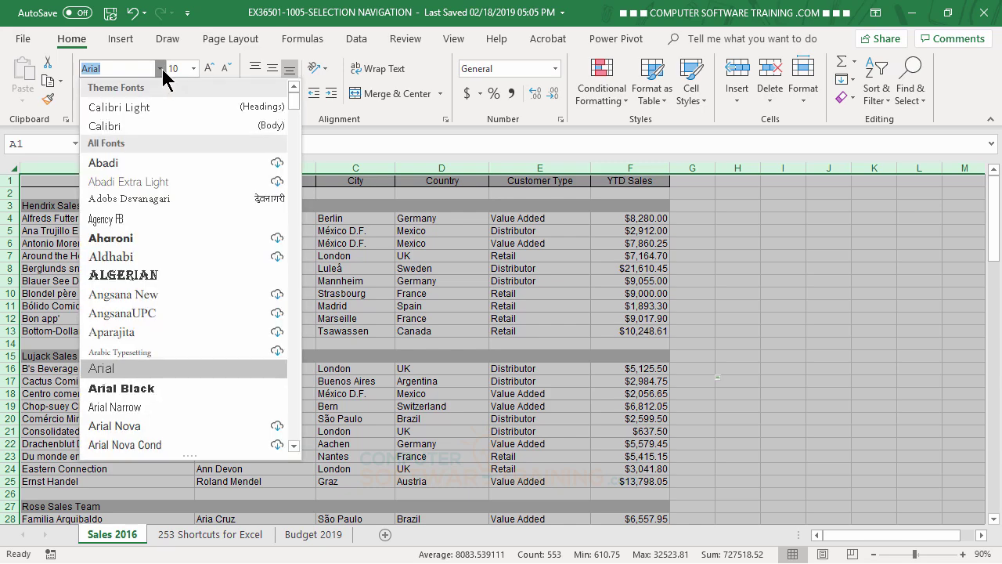
{"action": "scroll", "coordinate": [174, 233], "scroll_direction": "down", "scroll_amount": 9}
{"action": "scroll", "coordinate": [173, 233], "scroll_direction": "down", "scroll_amount": 10}
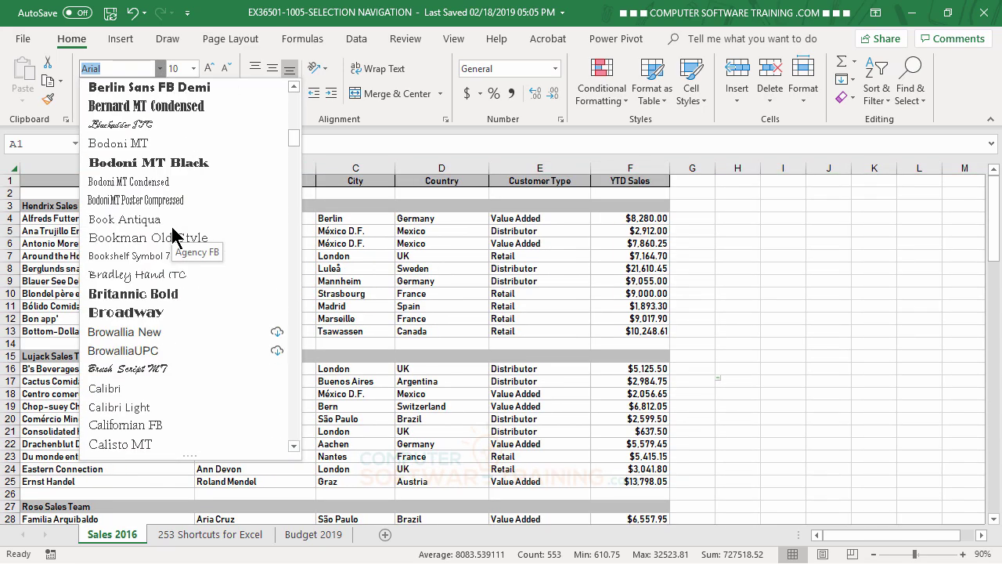
{"action": "scroll", "coordinate": [155, 208], "scroll_direction": "down", "scroll_amount": 4}
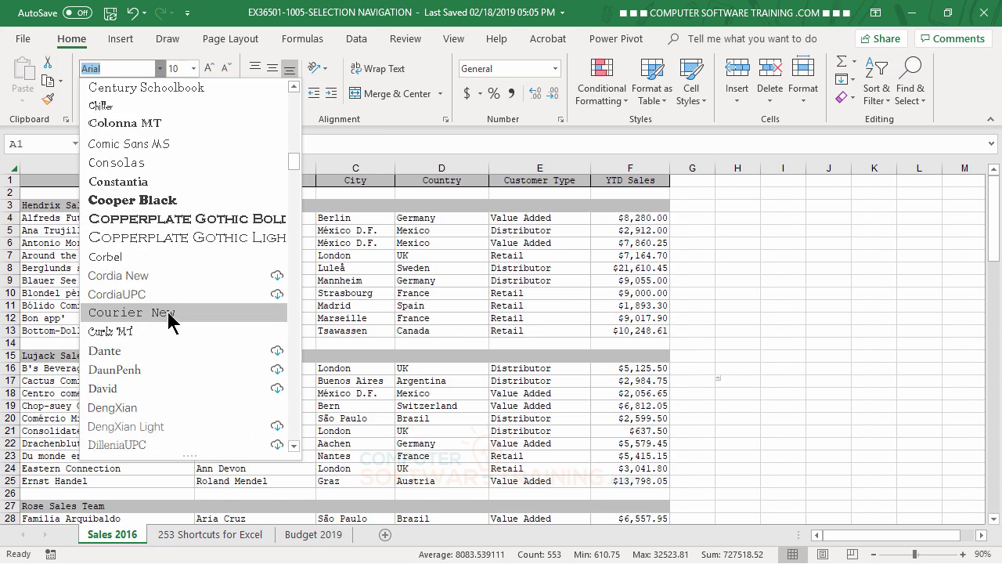
{"action": "left_click", "coordinate": [168, 316]}
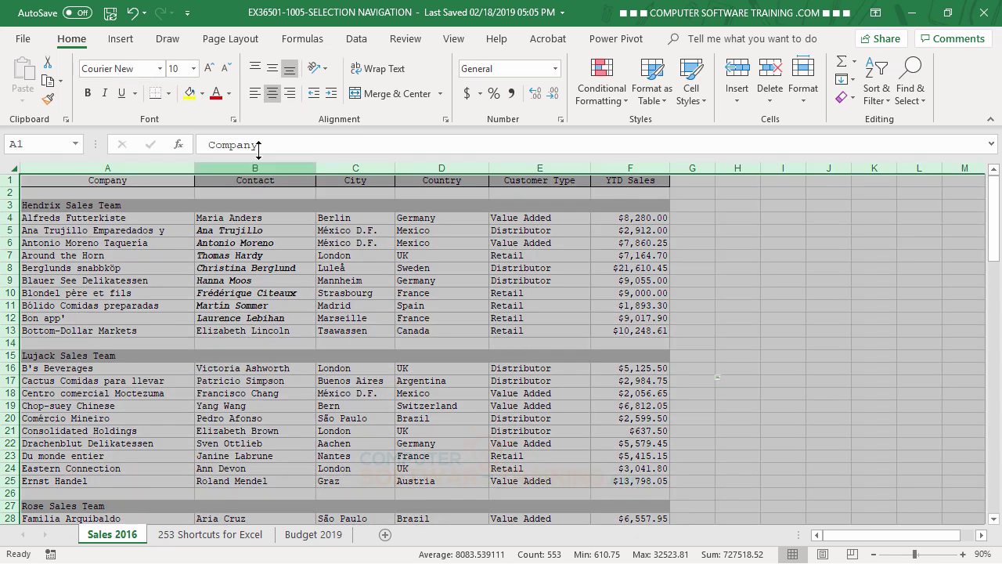
{"action": "left_click", "coordinate": [208, 69]}
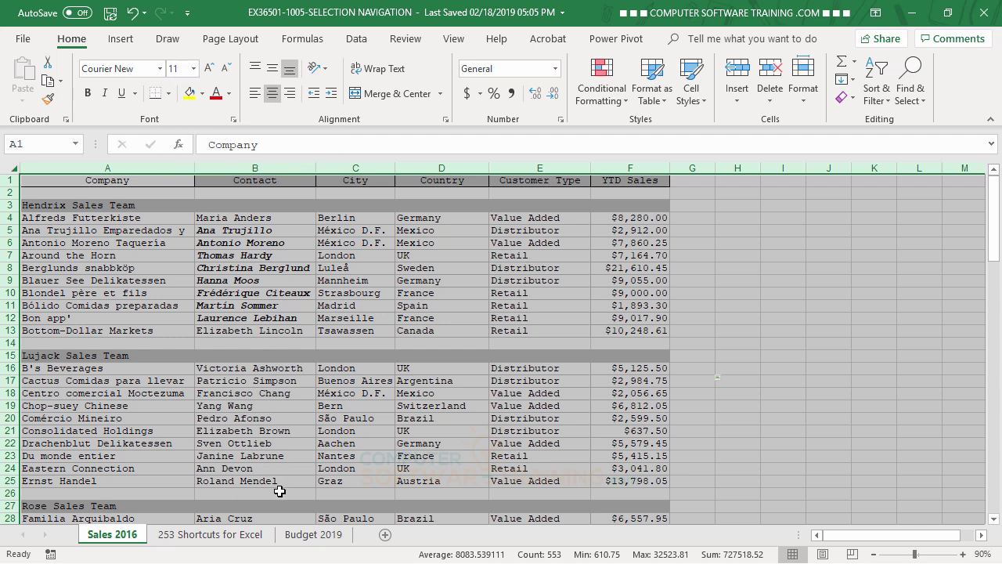
{"action": "left_click", "coordinate": [766, 302]}
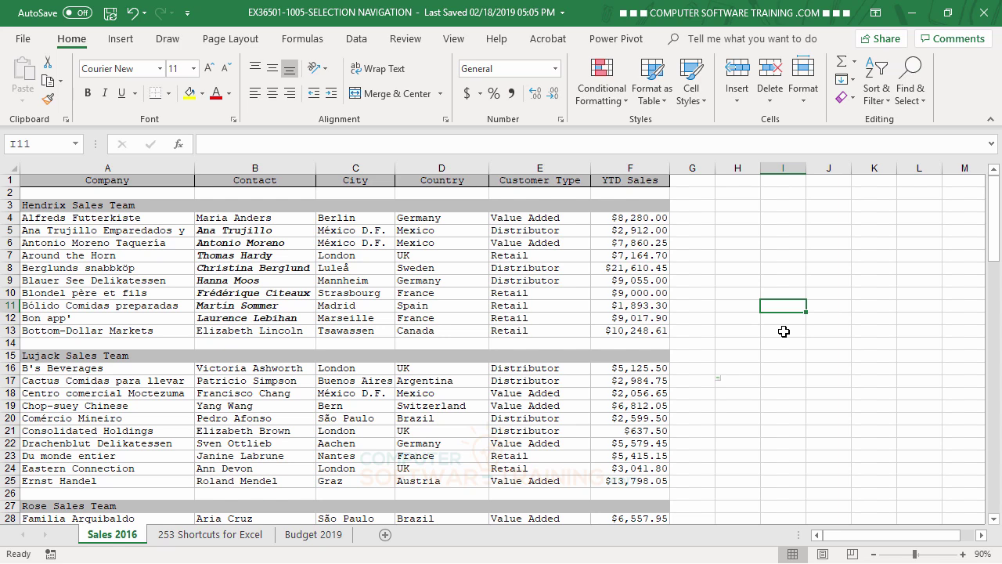
Try a narrower Company column A, and widen it until the longest company names fit in full.
{"action": "scroll", "coordinate": [452, 355], "scroll_direction": "down", "scroll_amount": 4}
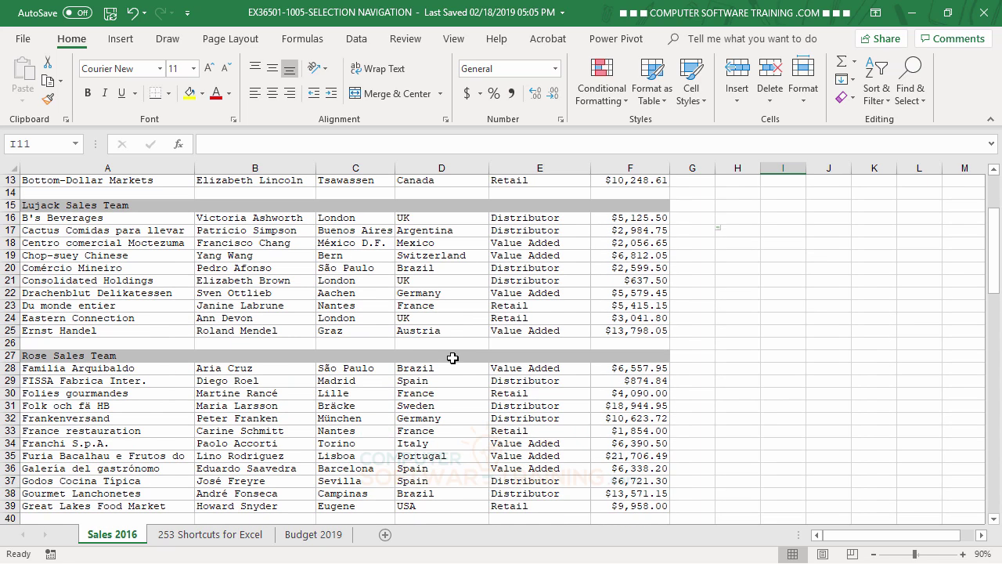
{"action": "scroll", "coordinate": [453, 359], "scroll_direction": "up", "scroll_amount": 4}
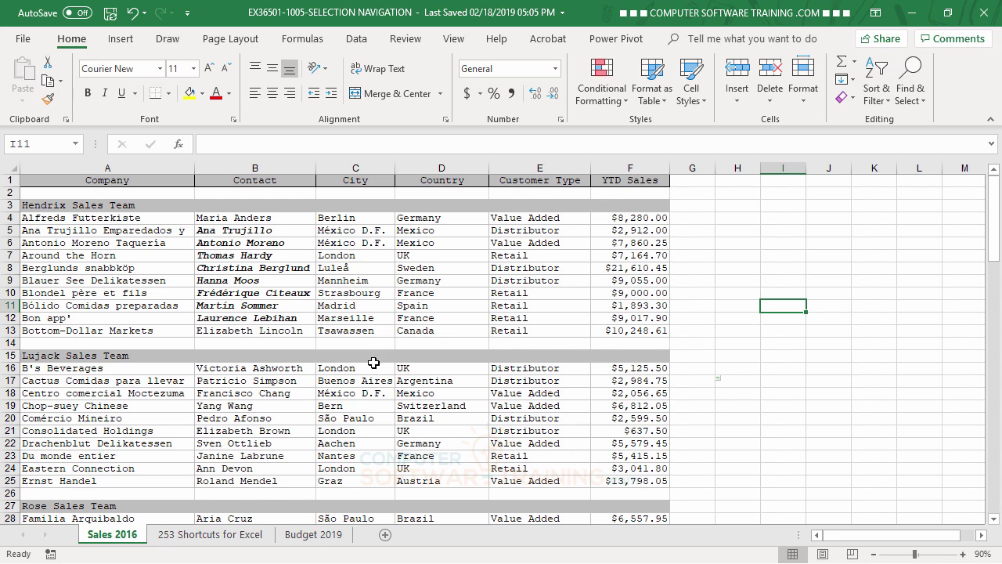
{"action": "scroll", "coordinate": [355, 384], "scroll_direction": "down", "scroll_amount": 3}
{"action": "scroll", "coordinate": [354, 384], "scroll_direction": "up", "scroll_amount": 3}
{"action": "left_click", "coordinate": [288, 274]}
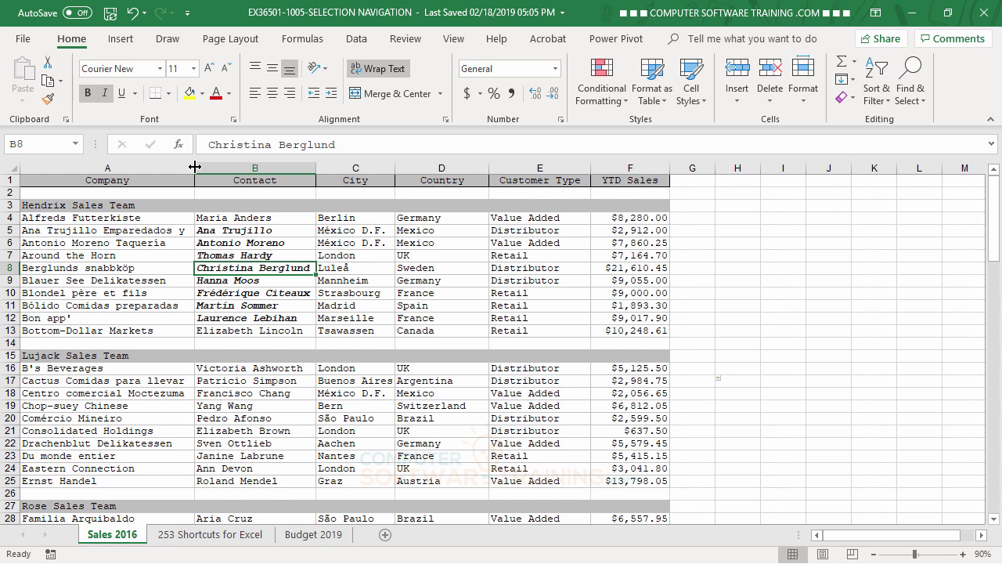
{"action": "left_click_drag", "start_coordinate": [194, 167], "coordinate": [173, 167]}
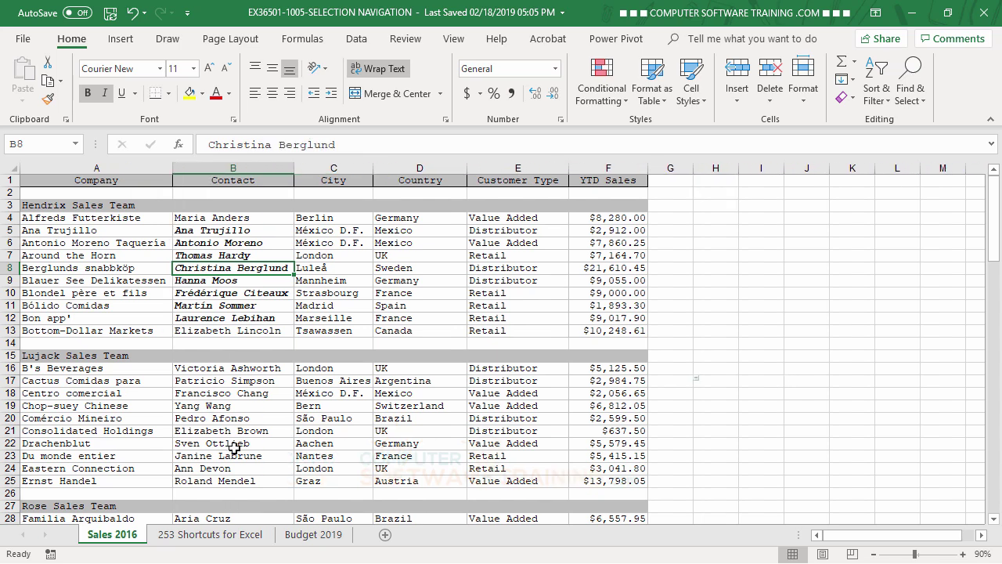
{"action": "left_click", "coordinate": [173, 167]}
{"action": "left_click_drag", "start_coordinate": [173, 167], "coordinate": [195, 170]}
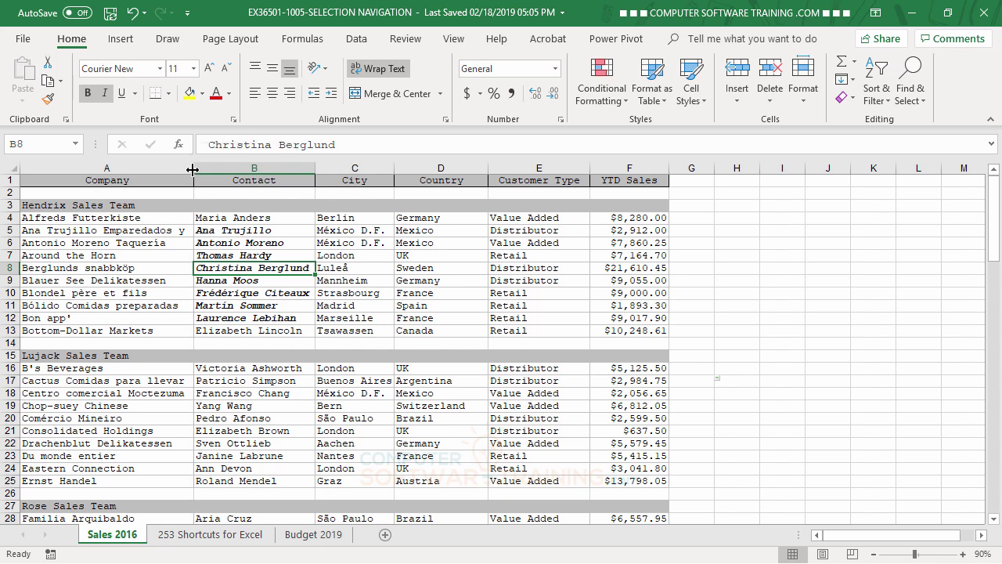
{"action": "left_click", "coordinate": [193, 169]}
{"action": "left_click_drag", "start_coordinate": [193, 169], "coordinate": [253, 170]}
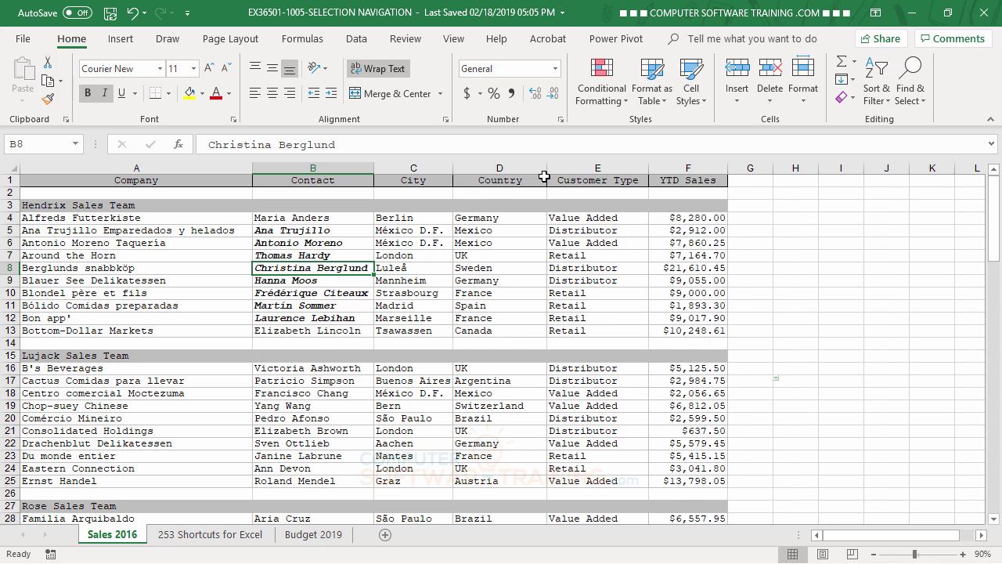
Narrow the Country column to about its header's width, and narrow the Customer Type column before autofitting it to its contents.
{"action": "left_click_drag", "start_coordinate": [547, 176], "coordinate": [503, 171]}
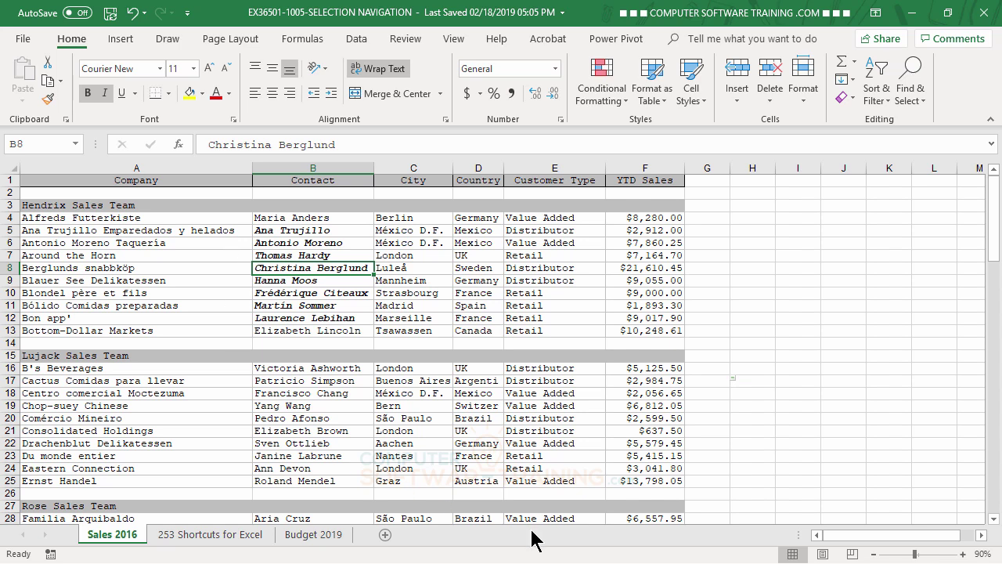
{"action": "left_click_drag", "start_coordinate": [607, 167], "coordinate": [551, 171]}
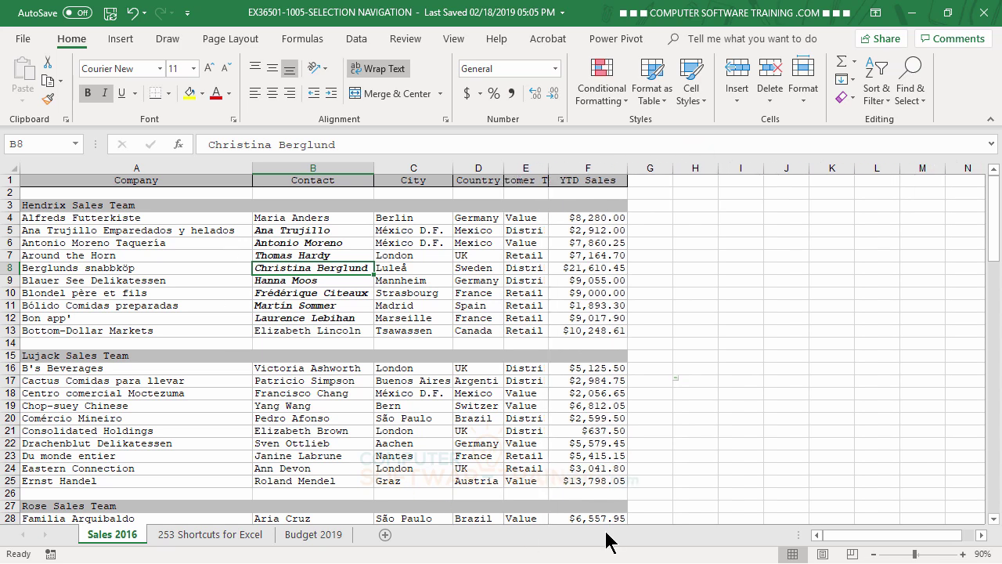
{"action": "double_click", "coordinate": [550, 170]}
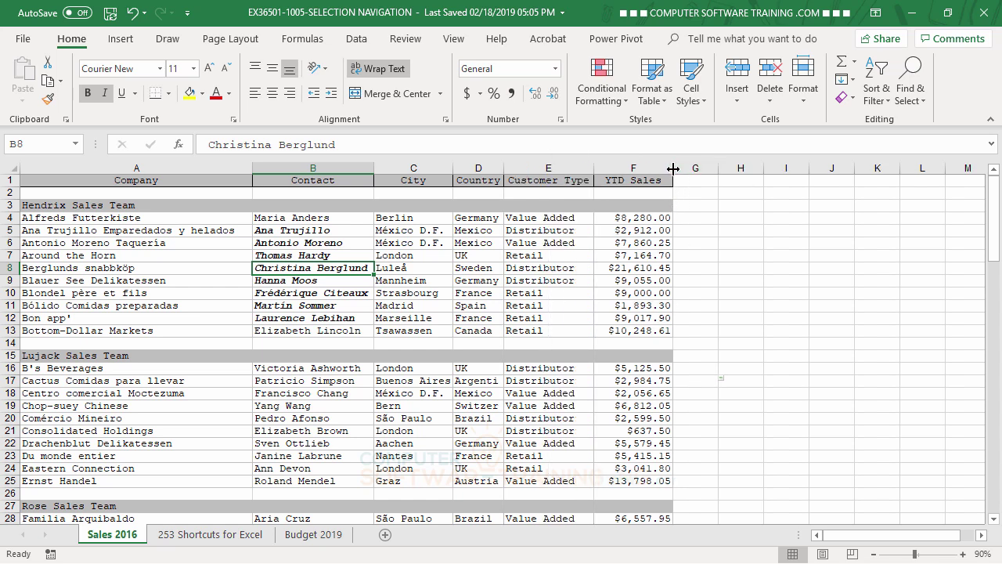
Narrow the YTD Sales column, and autofit it so its sales amounts fit in full.
{"action": "left_click_drag", "start_coordinate": [673, 168], "coordinate": [642, 169]}
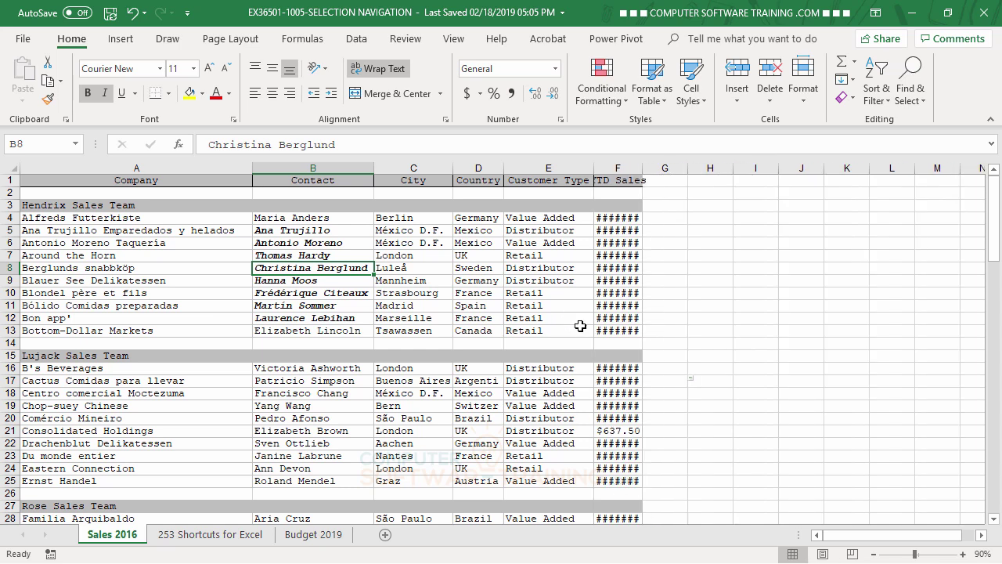
{"action": "double_click", "coordinate": [643, 168]}
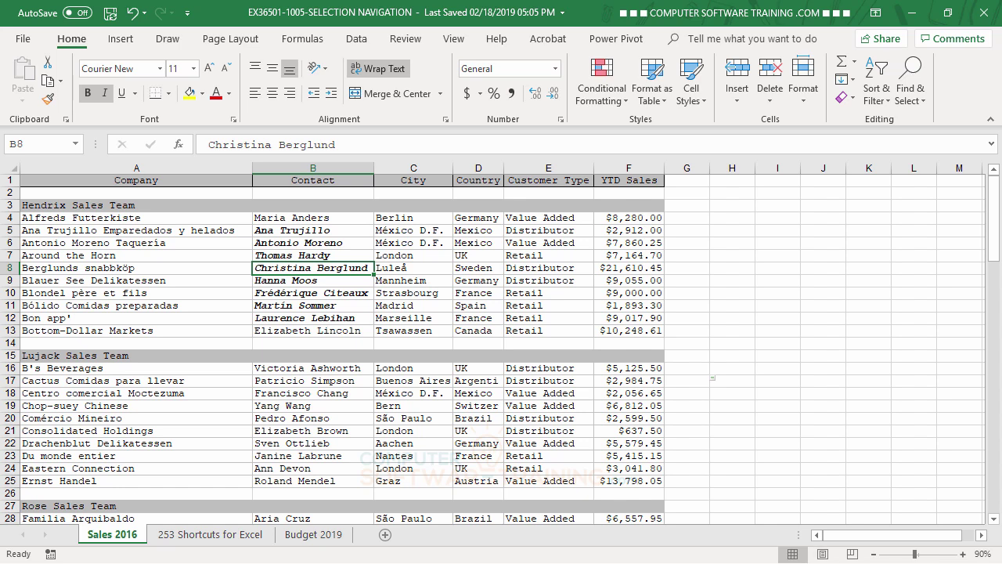
Look through the 253 Shortcuts for Excel sheet, from the formula and formatting shortcuts to the cell selection shortcuts.
{"action": "left_click", "coordinate": [201, 536]}
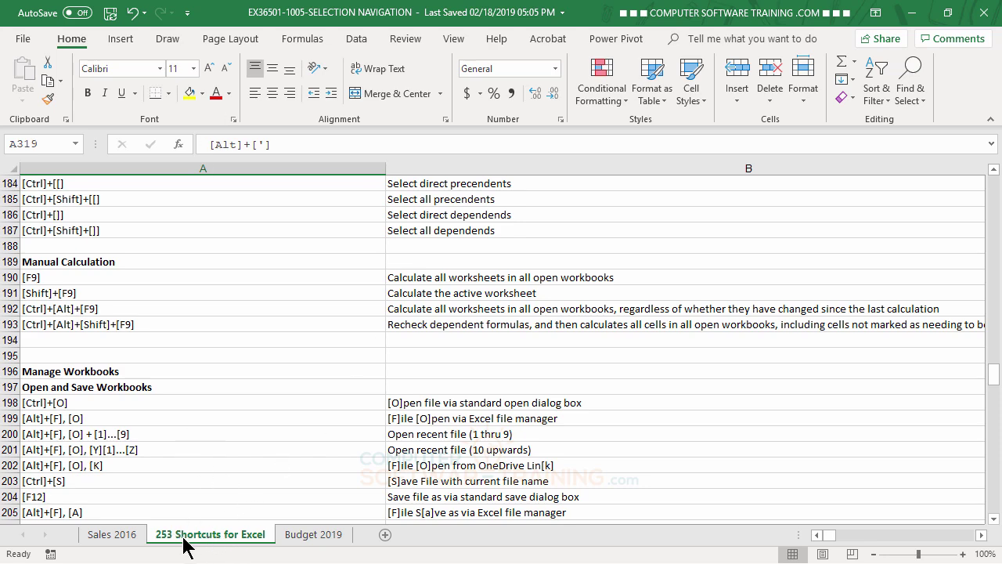
{"action": "scroll", "coordinate": [228, 350], "scroll_direction": "up", "scroll_amount": 5}
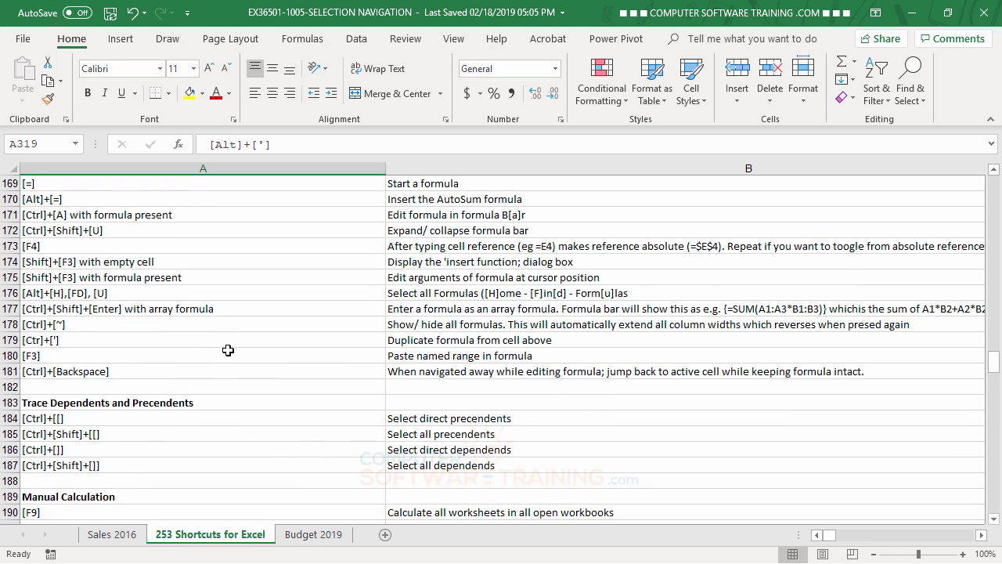
{"action": "scroll", "coordinate": [228, 350], "scroll_direction": "up", "scroll_amount": 20}
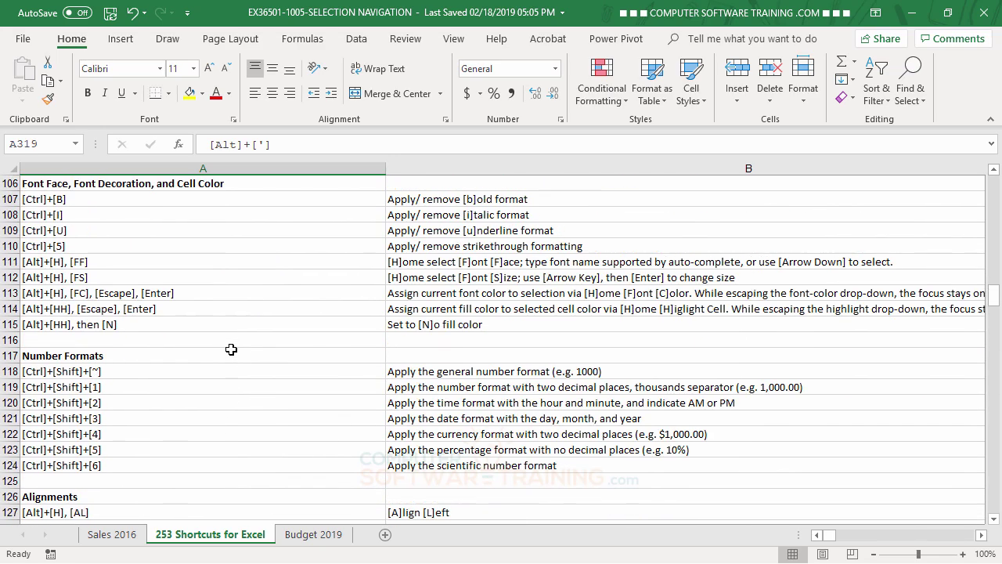
{"action": "scroll", "coordinate": [231, 349], "scroll_direction": "up", "scroll_amount": 5}
{"action": "scroll", "coordinate": [231, 349], "scroll_direction": "up", "scroll_amount": 12}
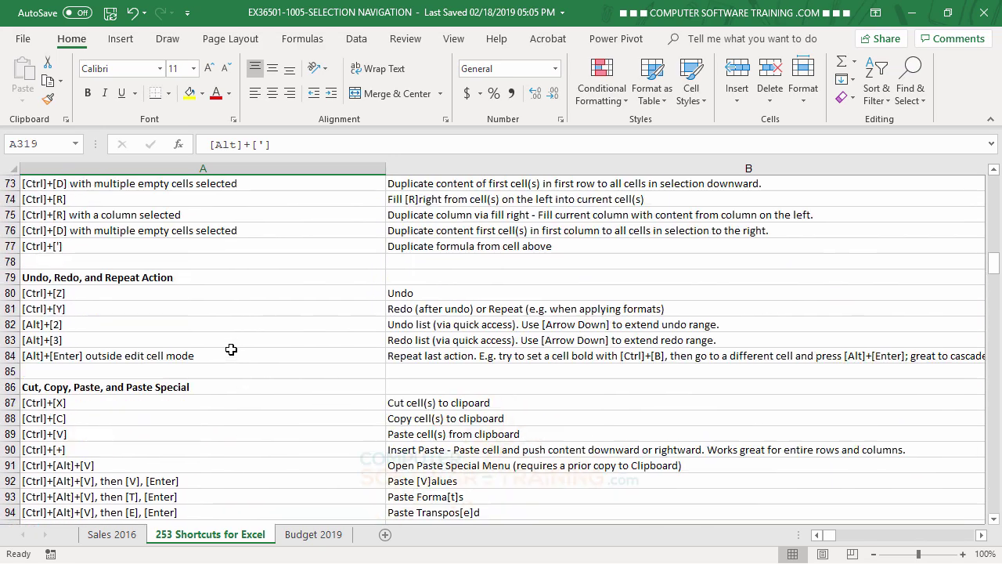
{"action": "scroll", "coordinate": [231, 349], "scroll_direction": "up", "scroll_amount": 3}
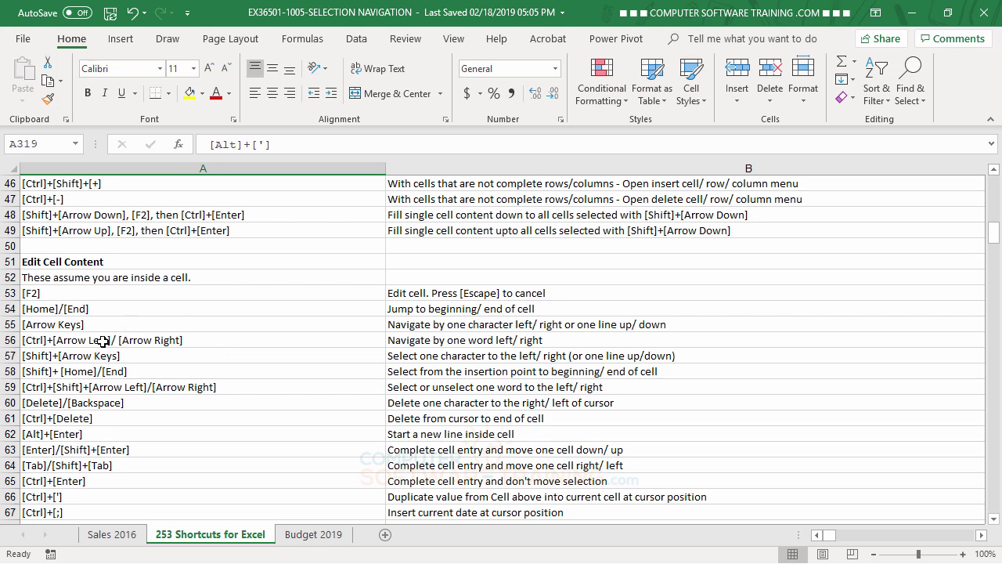
{"action": "scroll", "coordinate": [265, 394], "scroll_direction": "down", "scroll_amount": 15}
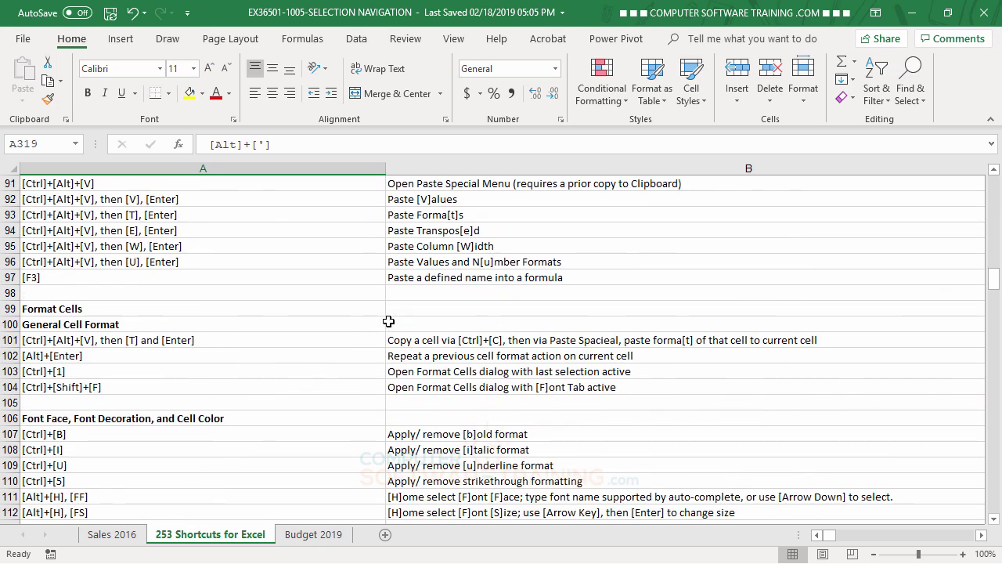
{"action": "scroll", "coordinate": [394, 319], "scroll_direction": "down", "scroll_amount": 8}
{"action": "scroll", "coordinate": [394, 319], "scroll_direction": "down", "scroll_amount": 10}
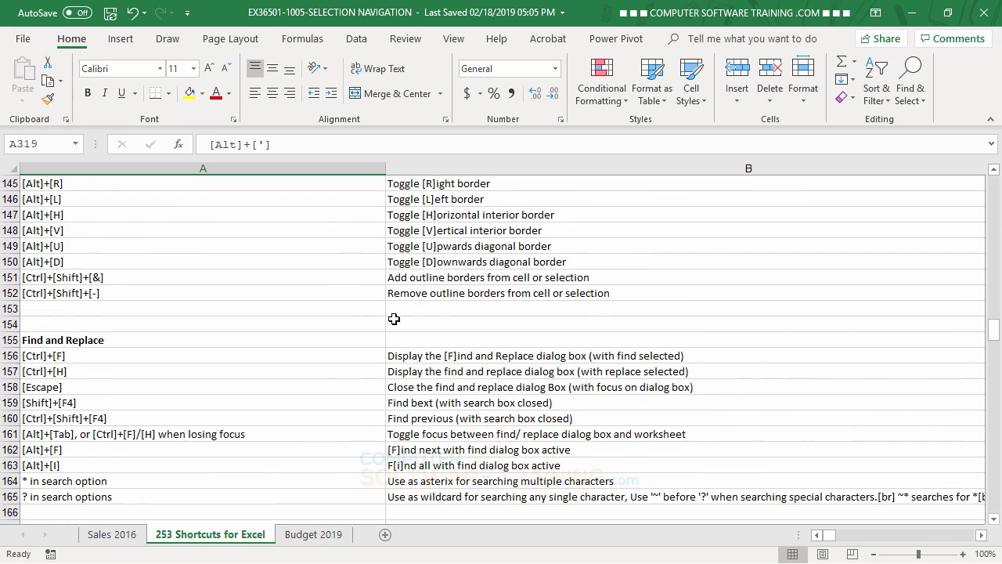
{"action": "scroll", "coordinate": [393, 319], "scroll_direction": "up", "scroll_amount": 9}
{"action": "scroll", "coordinate": [394, 319], "scroll_direction": "up", "scroll_amount": 20}
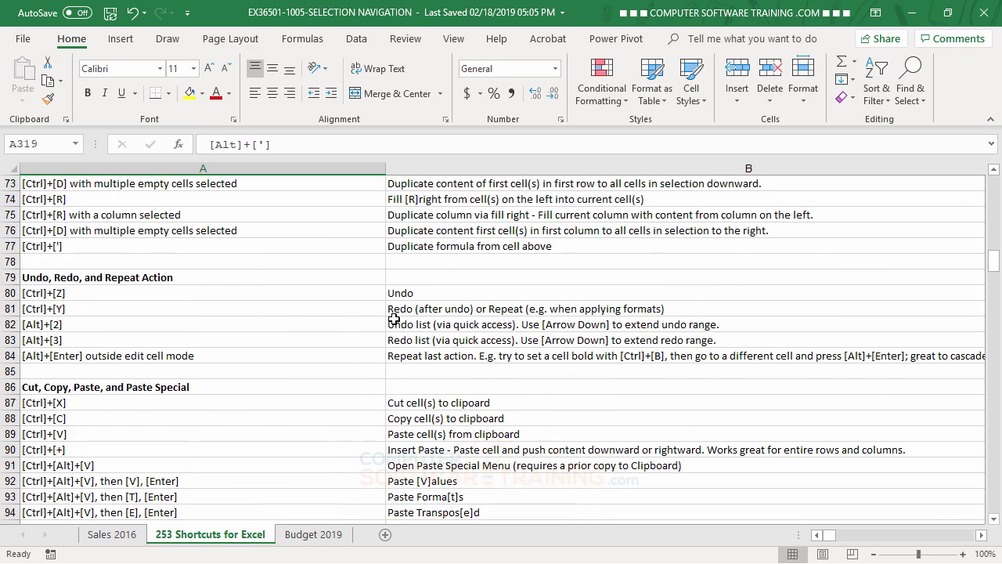
{"action": "scroll", "coordinate": [394, 319], "scroll_direction": "up", "scroll_amount": 7}
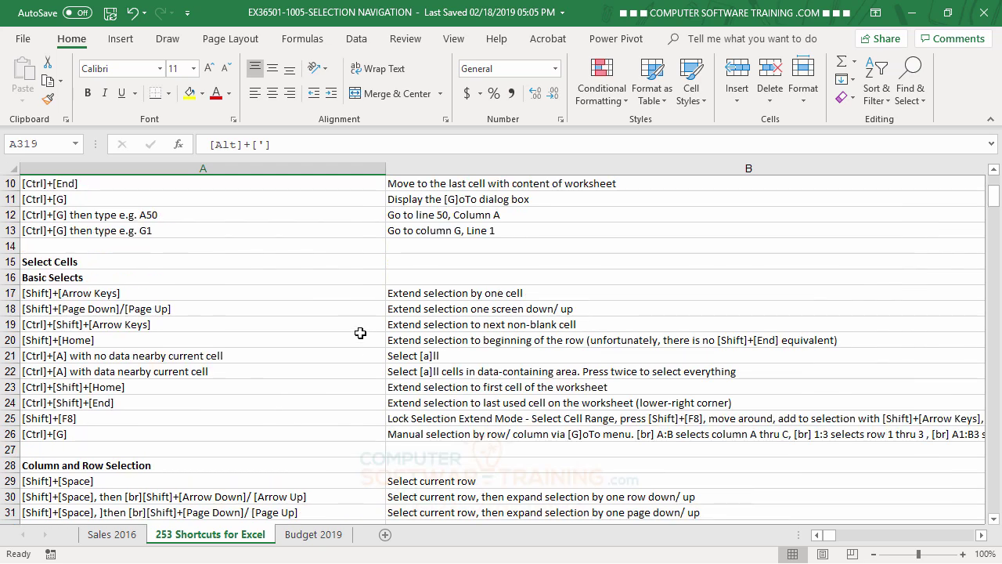